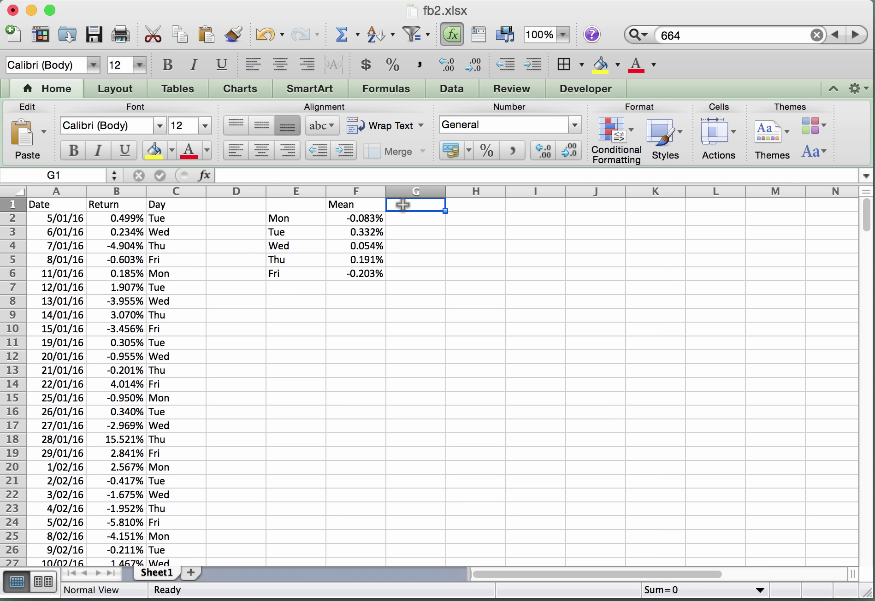
Step: Enter 'Median' as the heading in G1
{"action": "type", "text": "Median"}
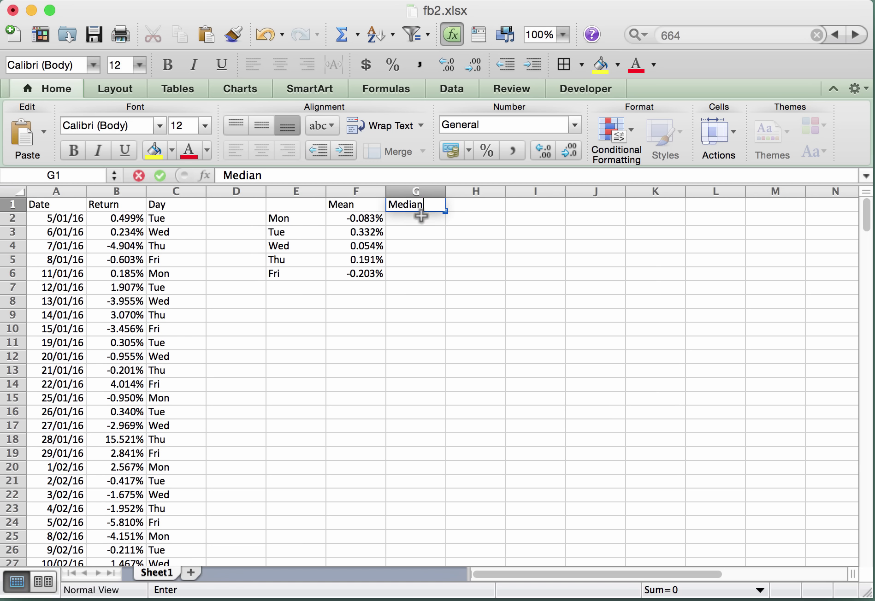
{"action": "key", "text": "Return"}
{"action": "key", "text": "Up"}
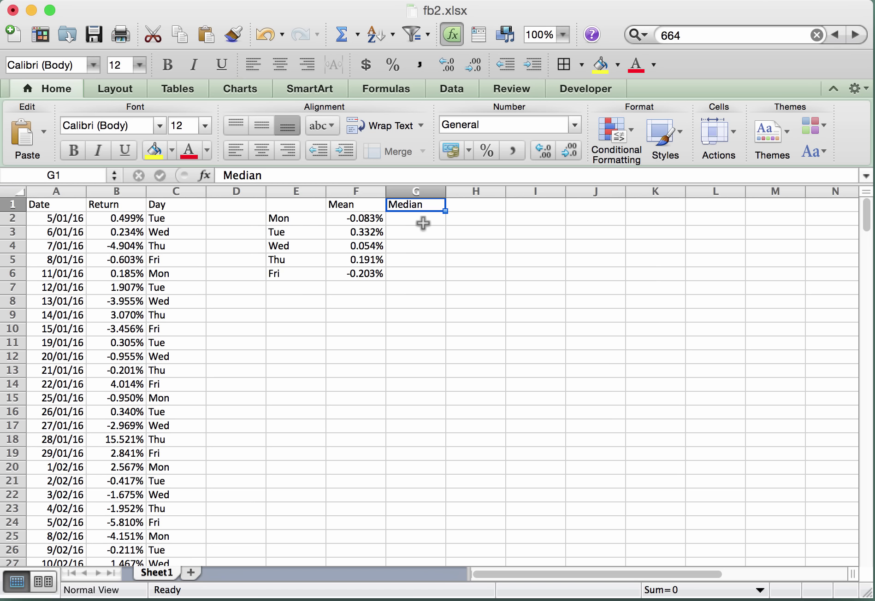
Step: Check the Monday AVERAGEIF mean formula in F2, then return to G2
{"action": "left_click", "coordinate": [422, 223]}
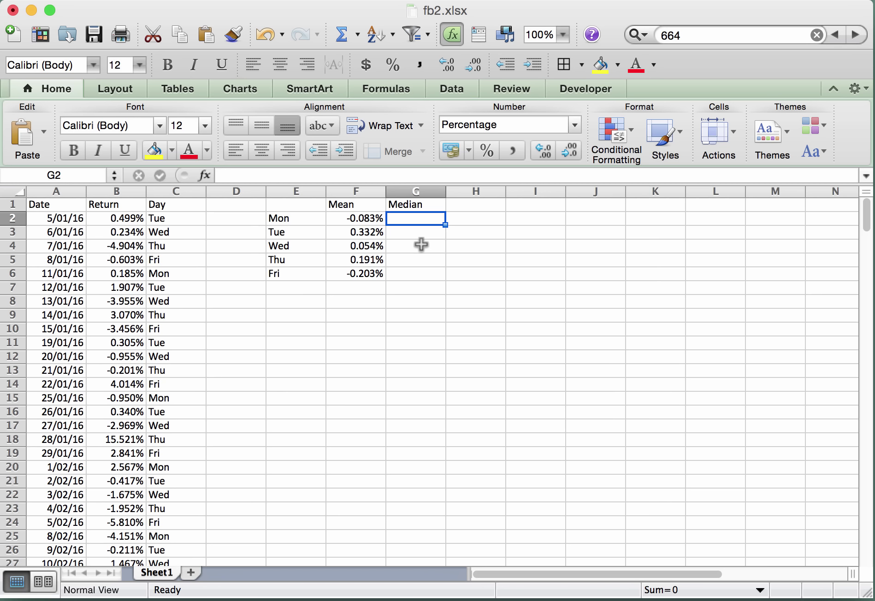
{"action": "left_click", "coordinate": [363, 222]}
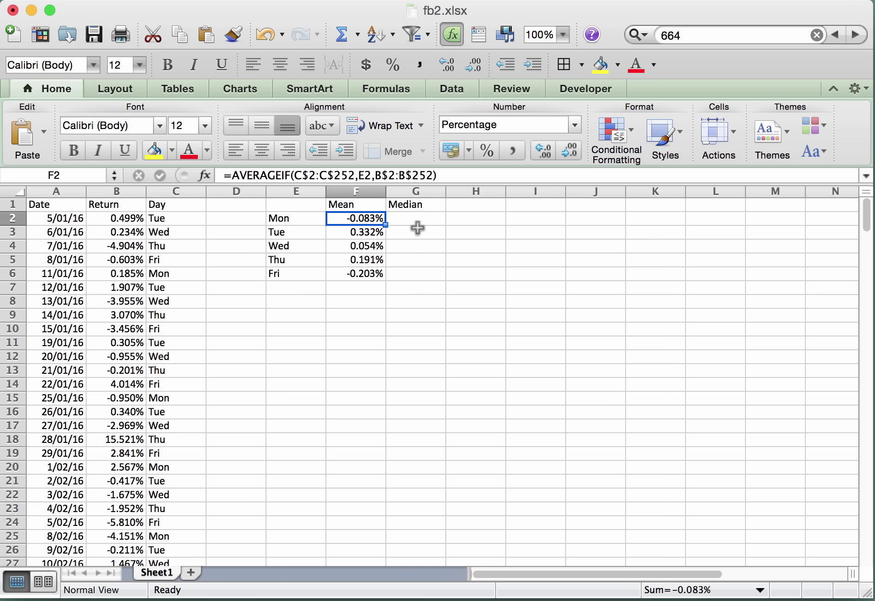
{"action": "scroll", "coordinate": [417, 227], "scroll_direction": "right", "scroll_amount": 4}
{"action": "scroll", "coordinate": [417, 227], "scroll_direction": "left", "scroll_amount": 4}
{"action": "left_click", "coordinate": [415, 218]}
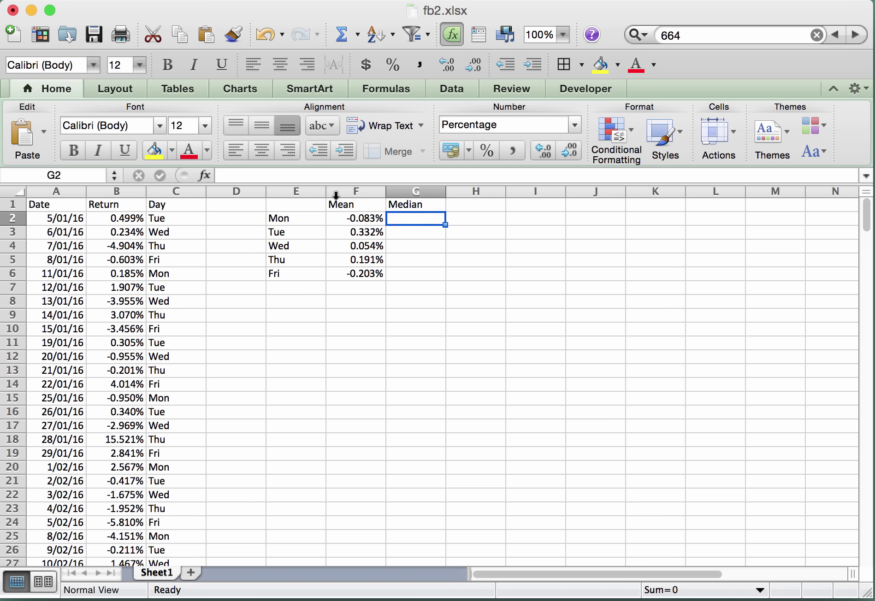
Step: Start G2's formula as =median(if in the formula bar
{"action": "left_click", "coordinate": [294, 171]}
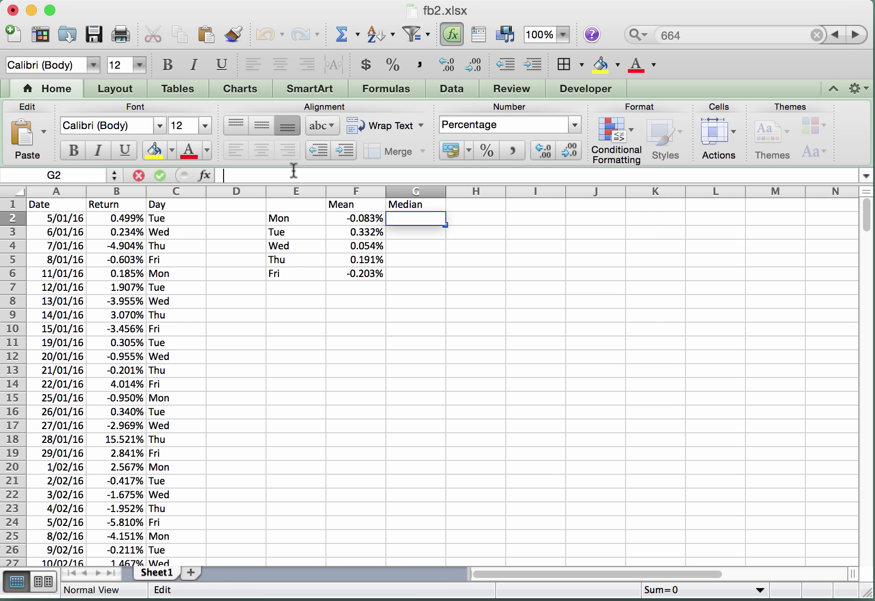
{"action": "type", "text": "=median"}
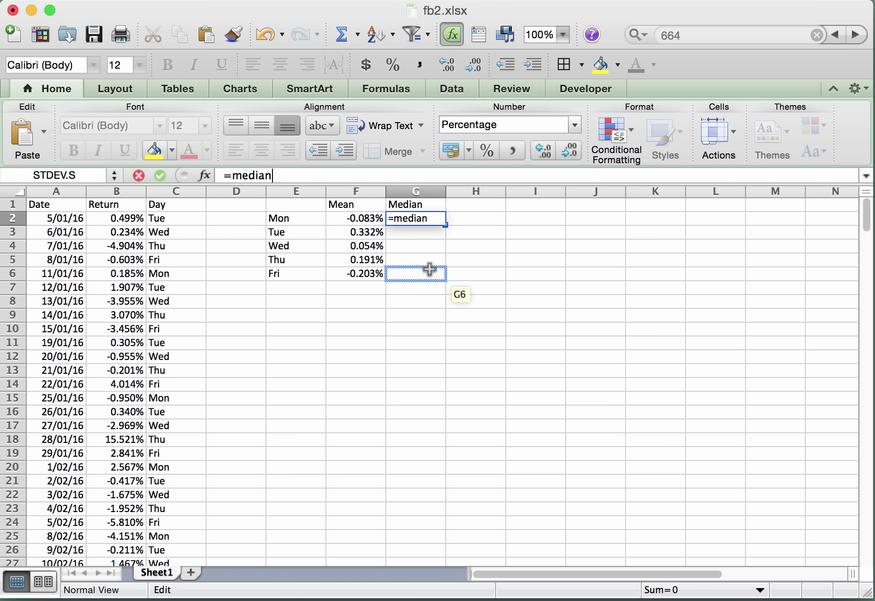
{"action": "type", "text": "("}
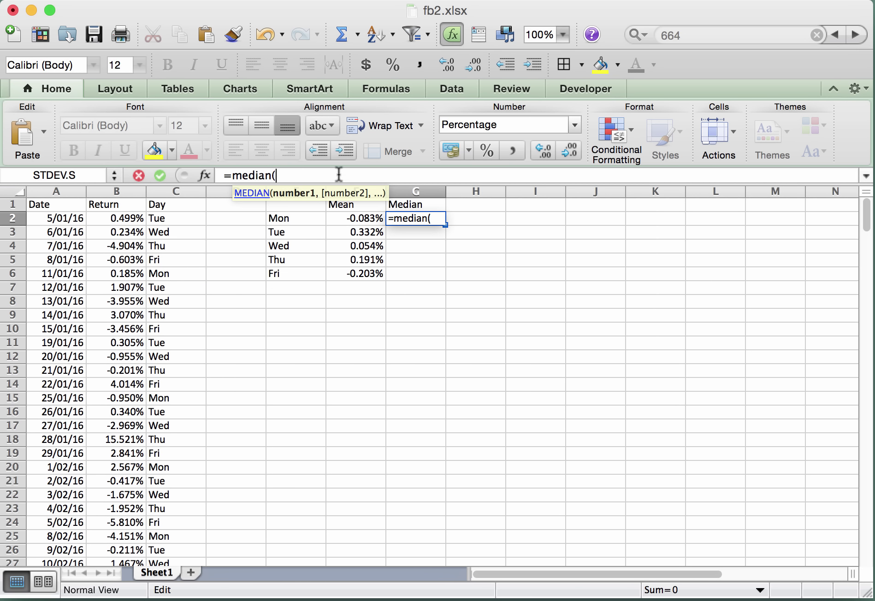
{"action": "type", "text": "if"}
Step: Open the IF's parenthesis and point out the E2 criterion, Day column and returns column
{"action": "type", "text": "("}
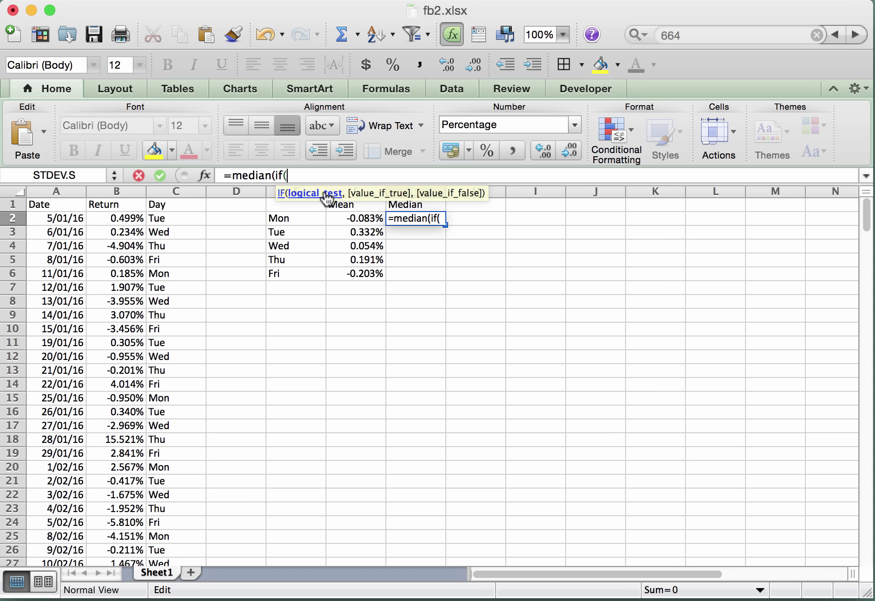
{"action": "left_click", "coordinate": [309, 218]}
{"action": "left_click", "coordinate": [189, 217]}
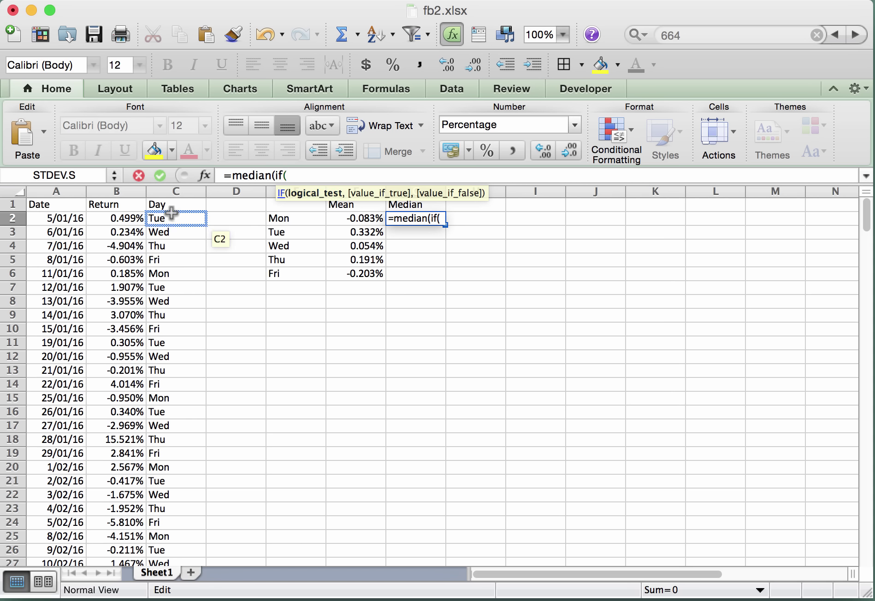
{"action": "left_click", "coordinate": [130, 230]}
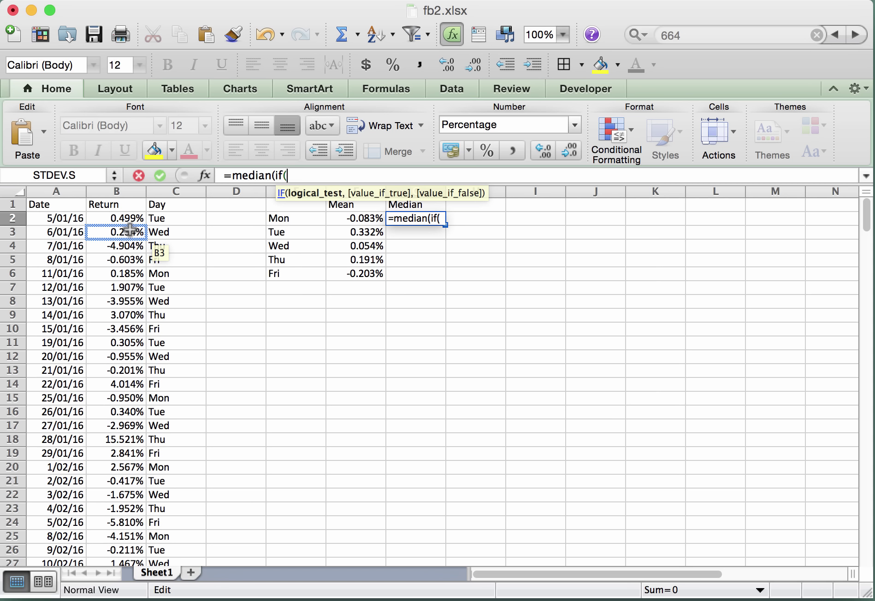
{"action": "left_click", "coordinate": [178, 218]}
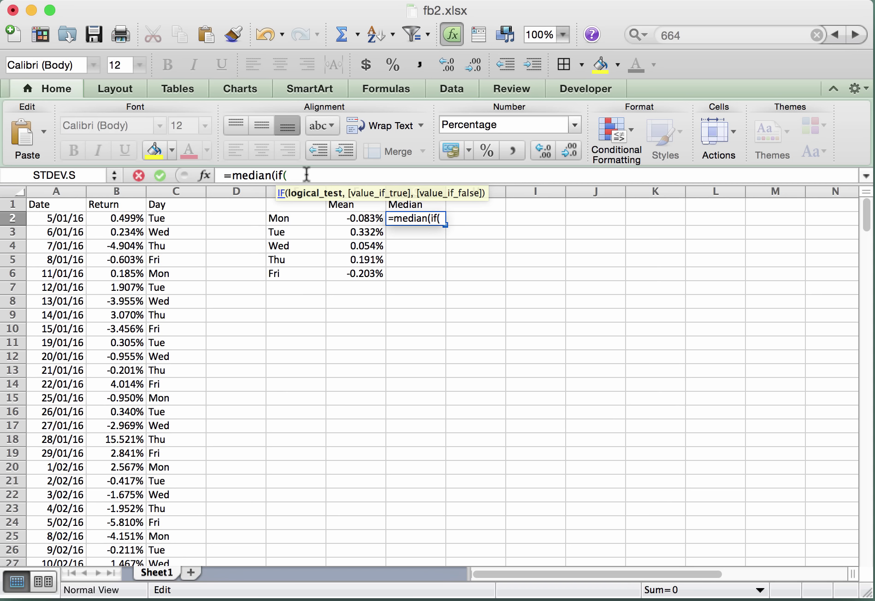
Step: Enter the condition C2:C252=E2 and value range B2:B252, closing both functions
{"action": "type", "text": "C2:"}
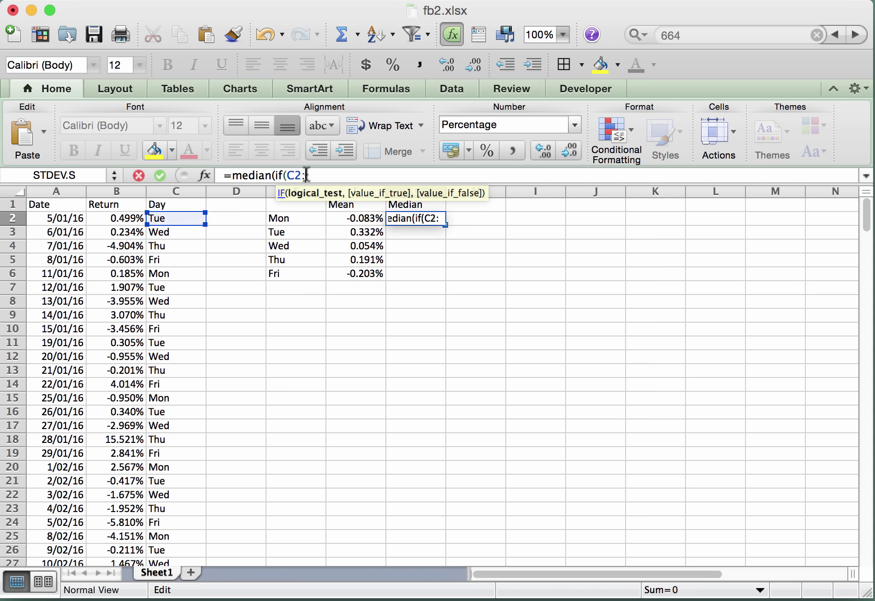
{"action": "type", "text": "C252"}
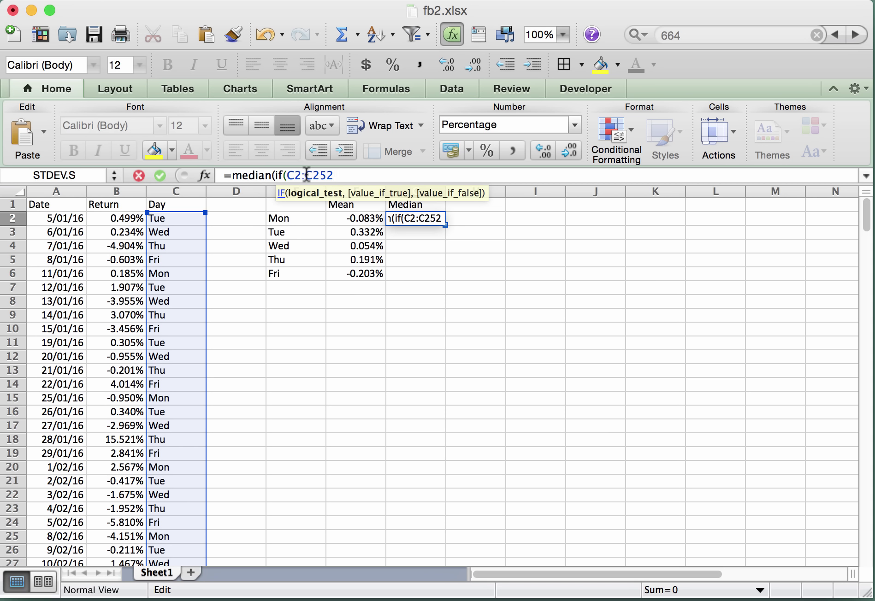
{"action": "type", "text": "=E2"}
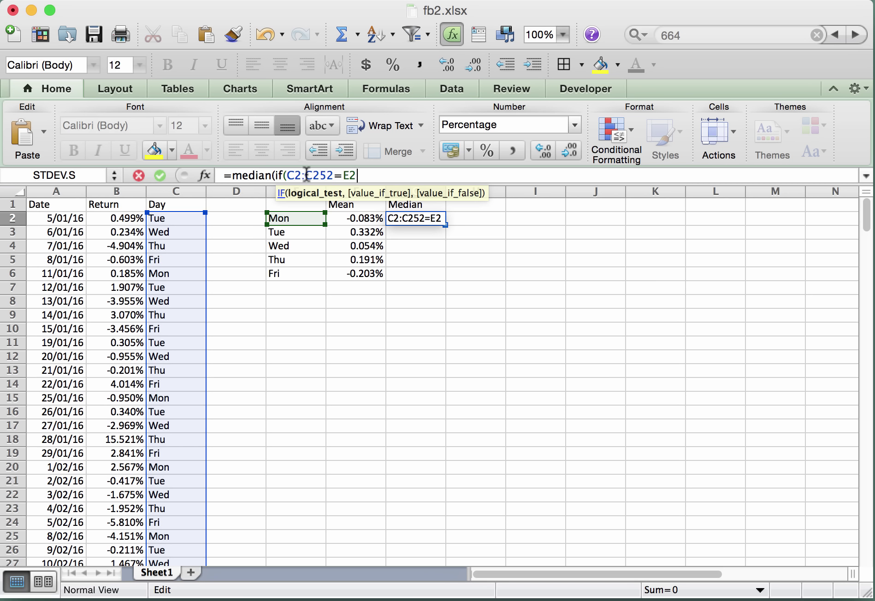
{"action": "type", "text": ","}
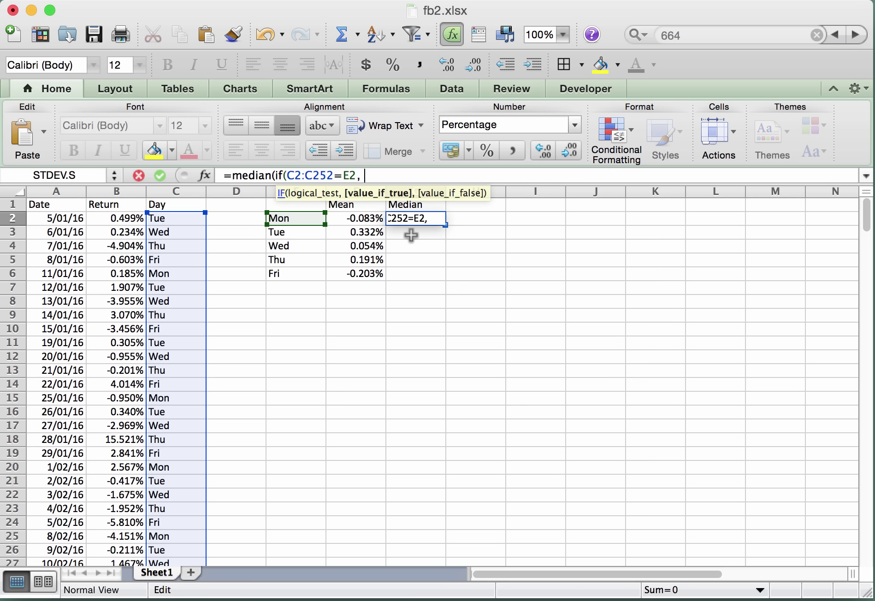
{"action": "type", "text": "B2"}
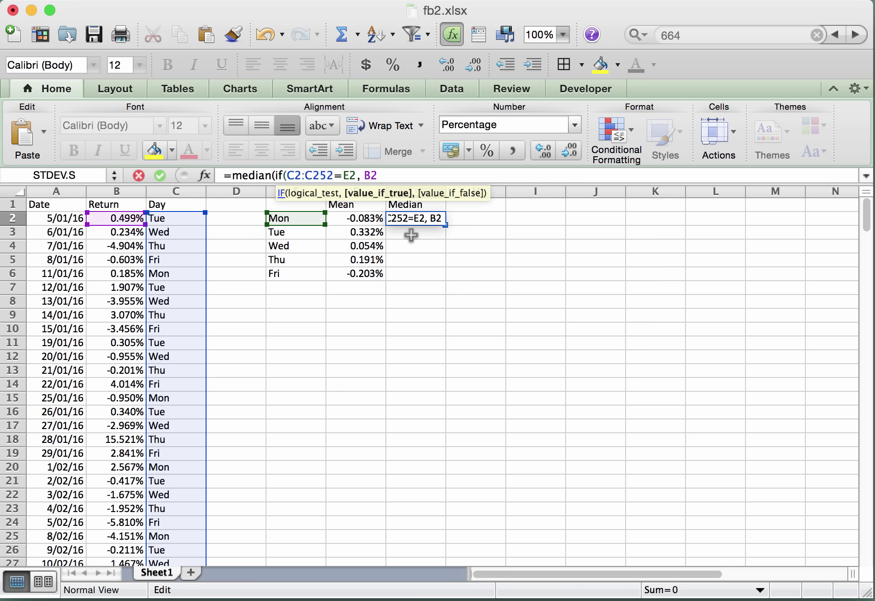
{"action": "type", "text": ":B252"}
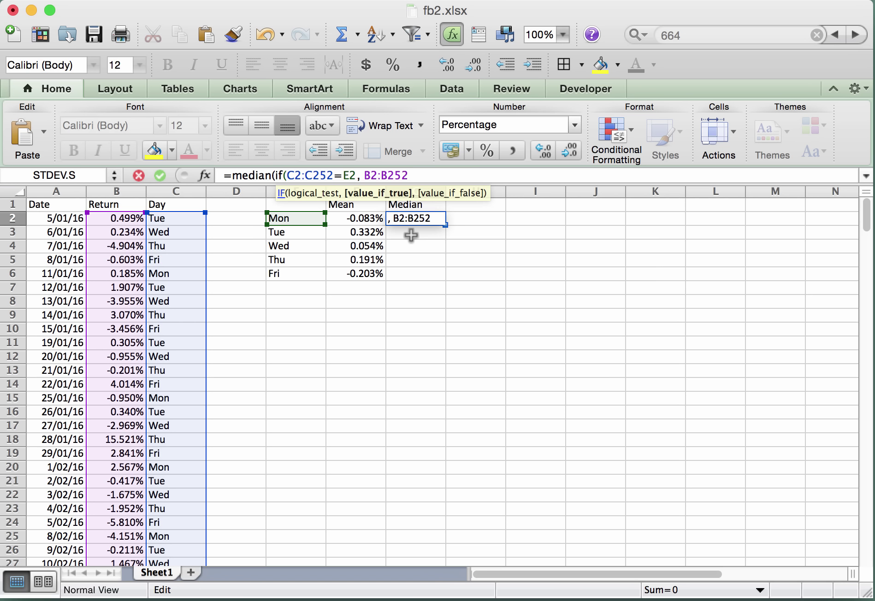
{"action": "type", "text": ")"}
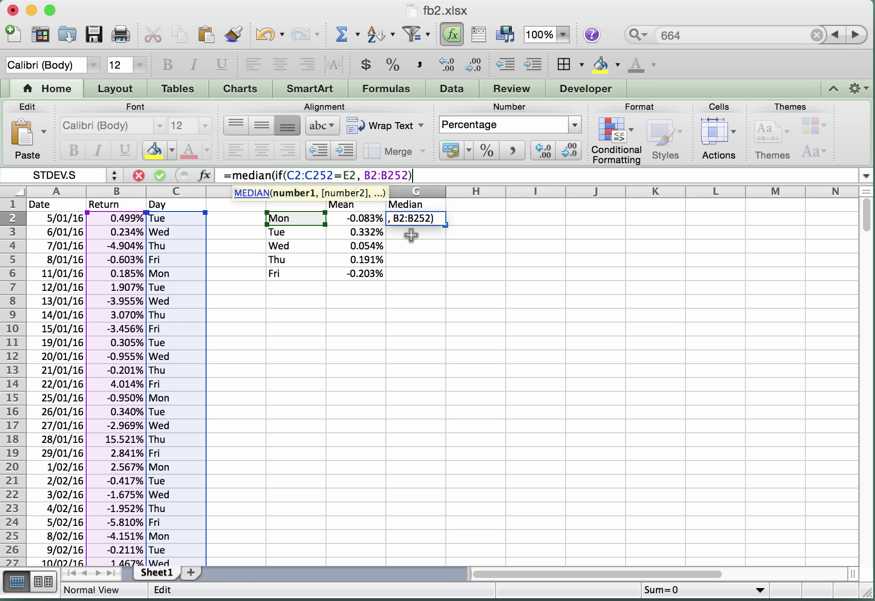
{"action": "type", "text": ")"}
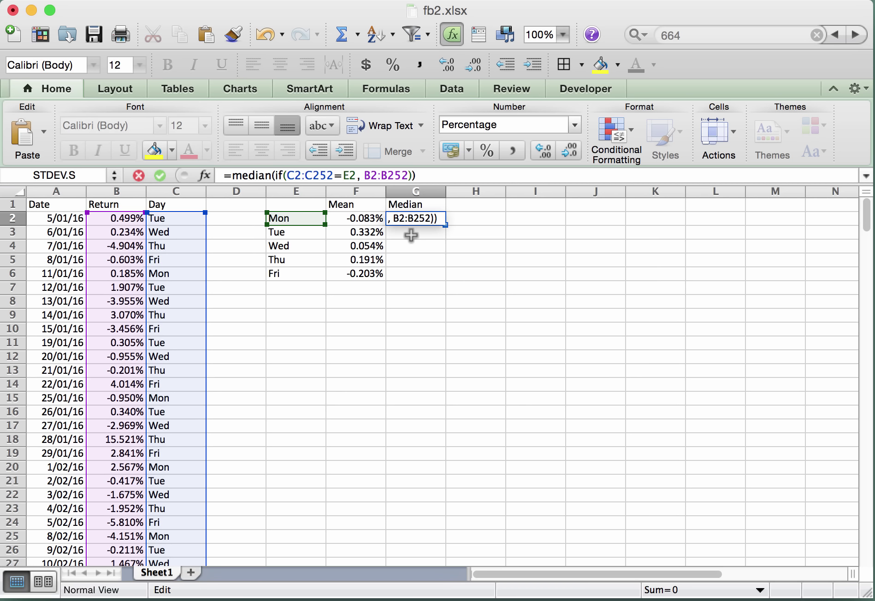
Step: Commit G2's MEDIAN(IF) formula, which shows 0.00000%, then reopen it for editing
{"action": "key", "text": "Return"}
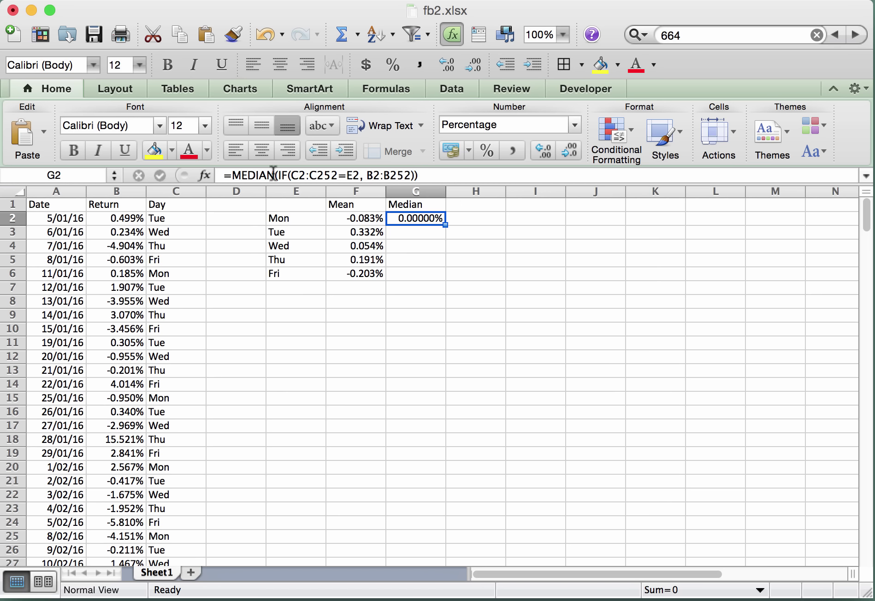
{"action": "left_click", "coordinate": [428, 175]}
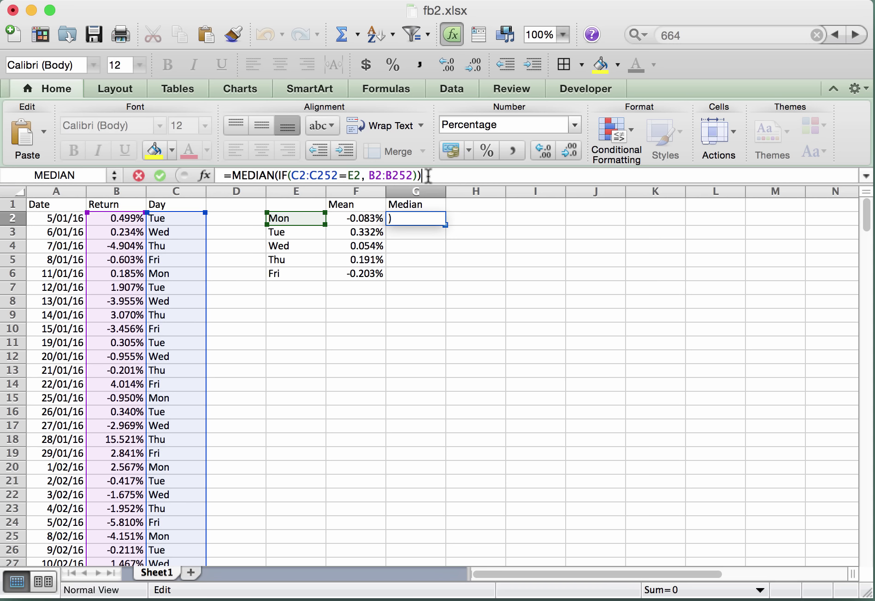
Step: Commit G2 as an array formula and trim it to three decimals, showing 0.185%
{"action": "key", "text": "ctrl+shift+Return"}
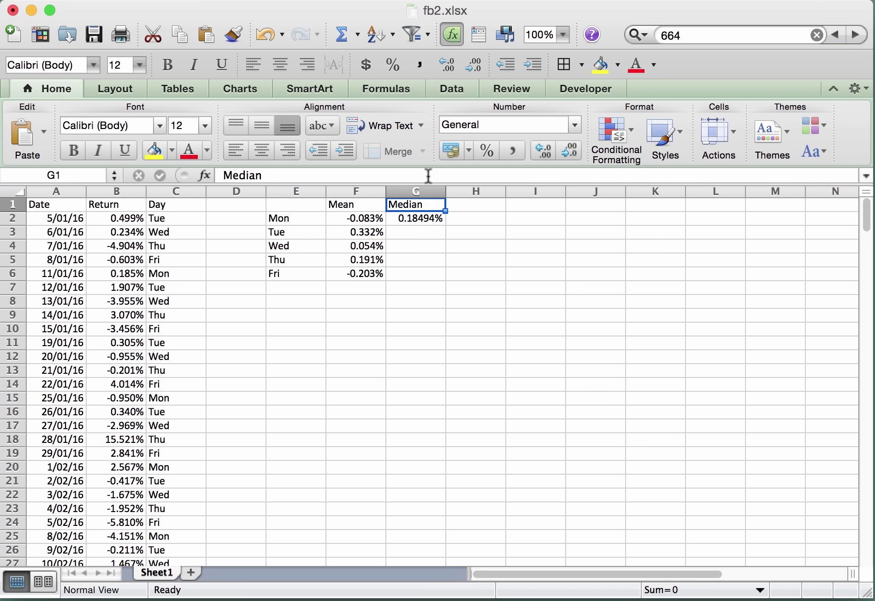
{"action": "key", "text": "Down"}
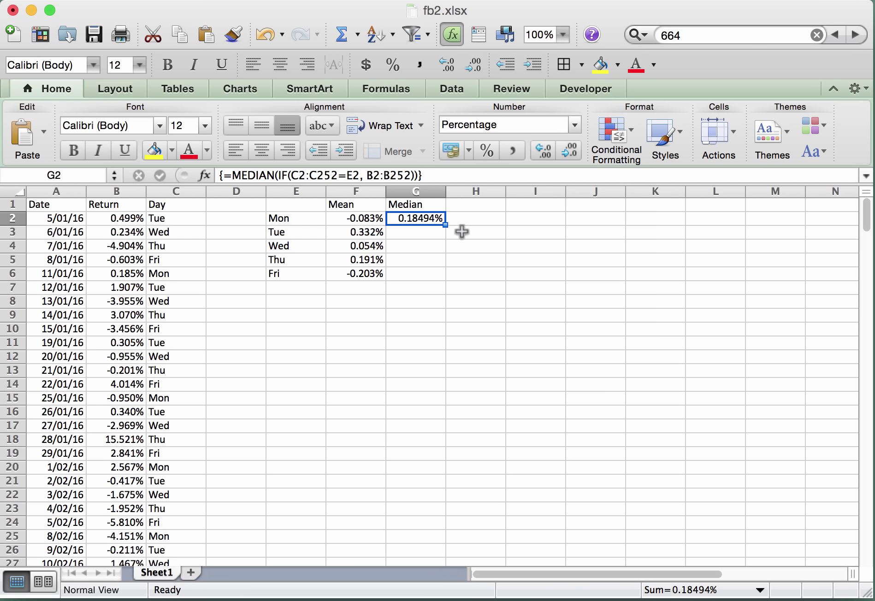
{"action": "left_click", "coordinate": [571, 153]}
{"action": "left_click", "coordinate": [571, 153]}
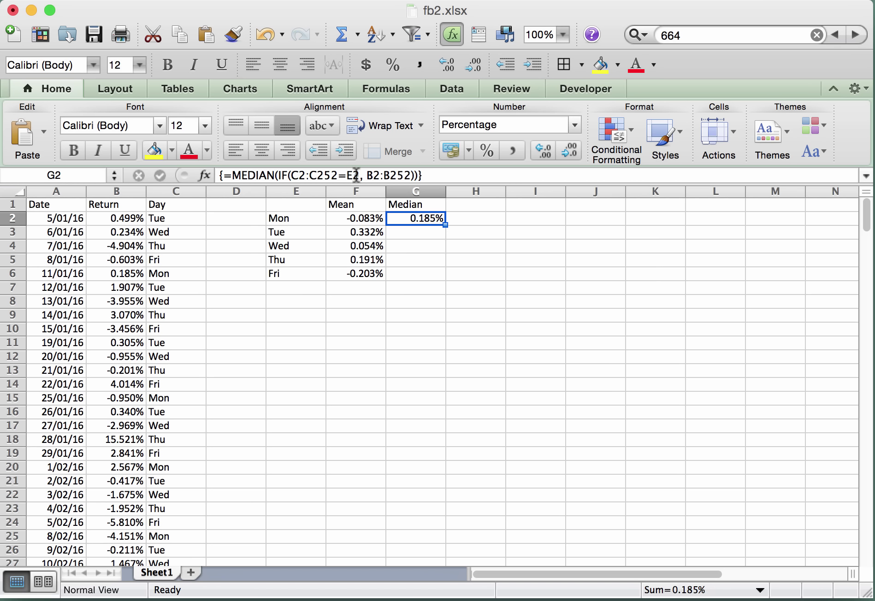
{"action": "key", "text": "Left"}
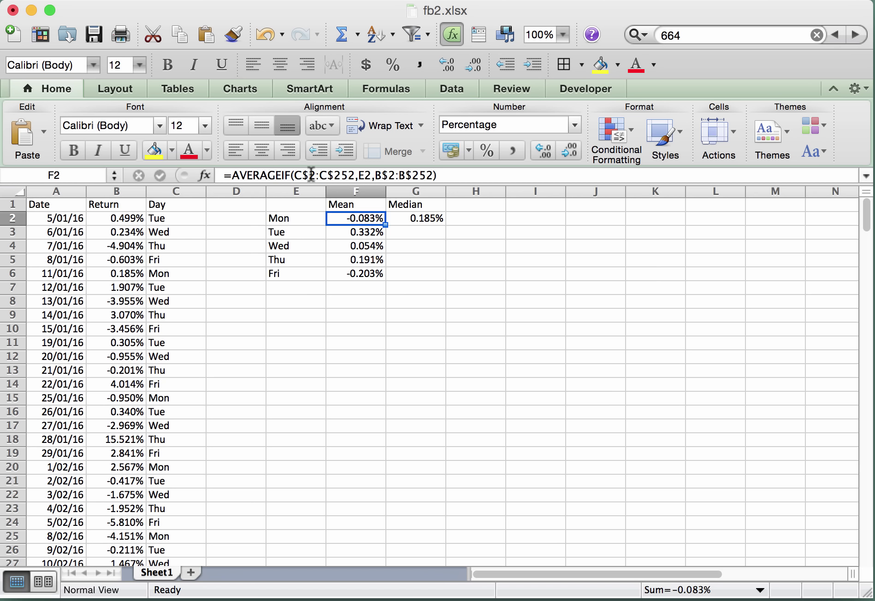
{"action": "key", "text": "Right"}
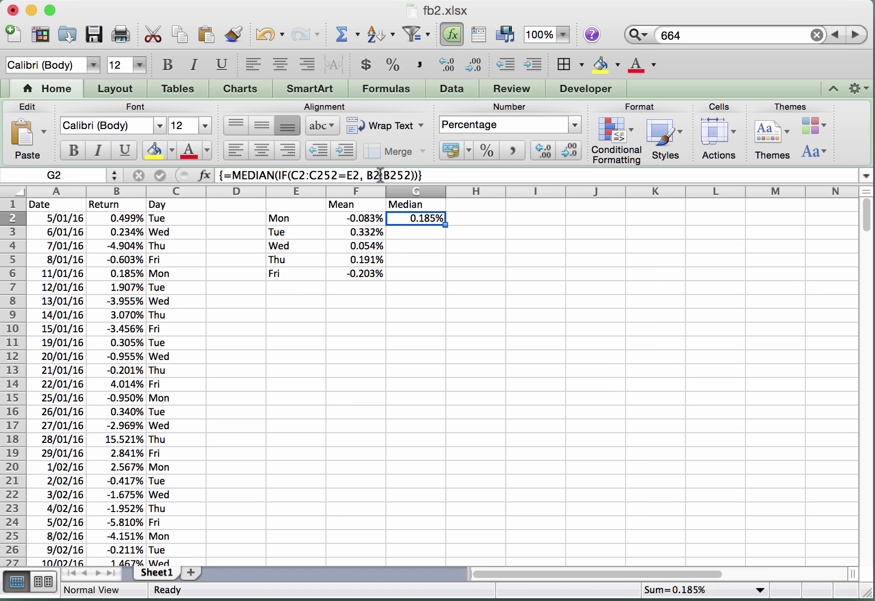
Step: Make the Day range in G2's formula absolute as $C$2:$C$252
{"action": "left_click", "coordinate": [299, 176]}
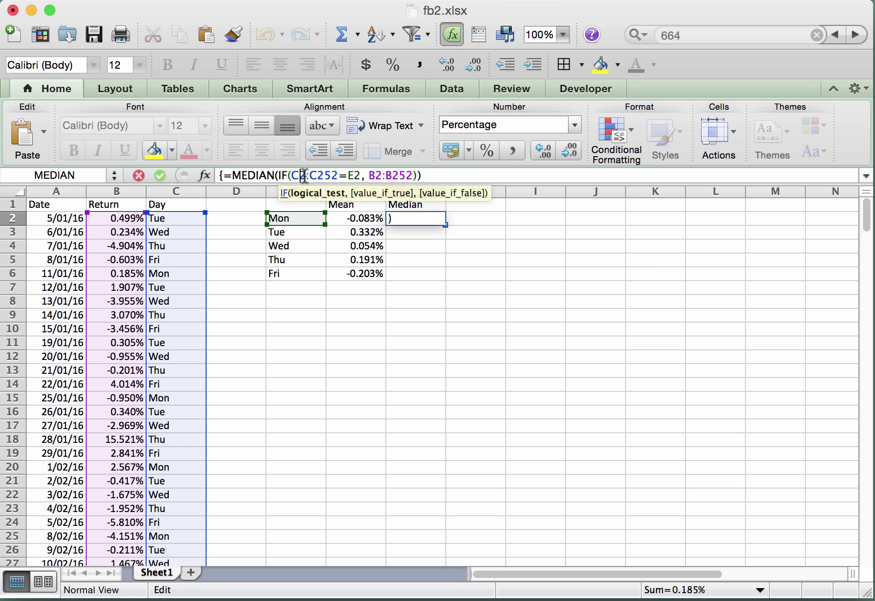
{"action": "type", "text": "$"}
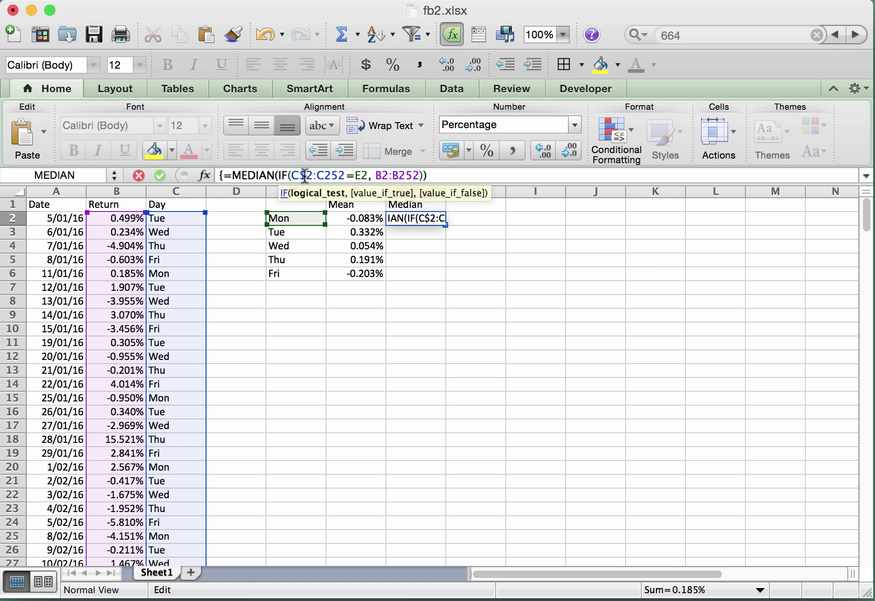
{"action": "key", "text": "Right"}
{"action": "key", "text": "Right"}
{"action": "key", "text": "Right"}
{"action": "type", "text": "$"}
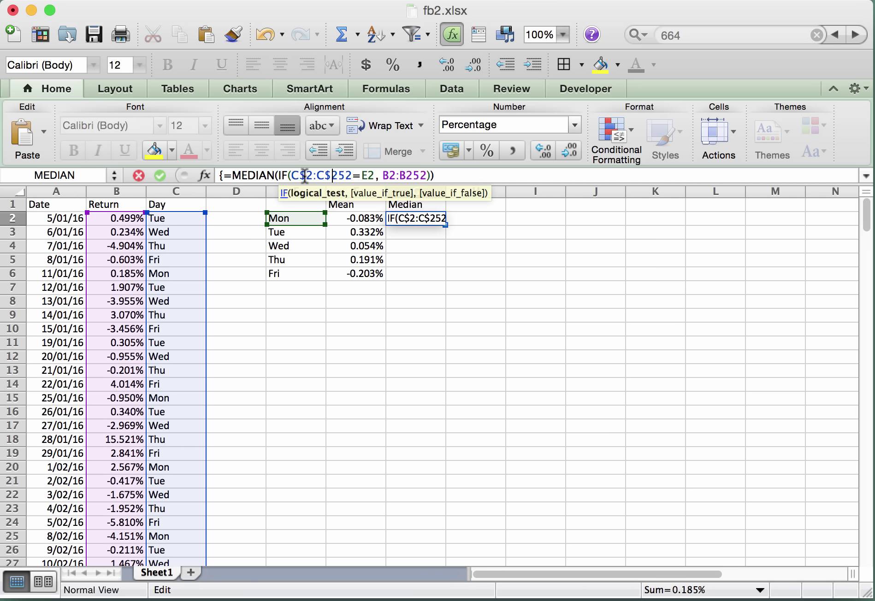
{"action": "key", "text": "Right"}
{"action": "key", "text": "Right"}
{"action": "key", "text": "Right"}
{"action": "key", "text": "Right"}
{"action": "key", "text": "Right"}
{"action": "key", "text": "Right"}
{"action": "key", "text": "Right"}
{"action": "key", "text": "Right"}
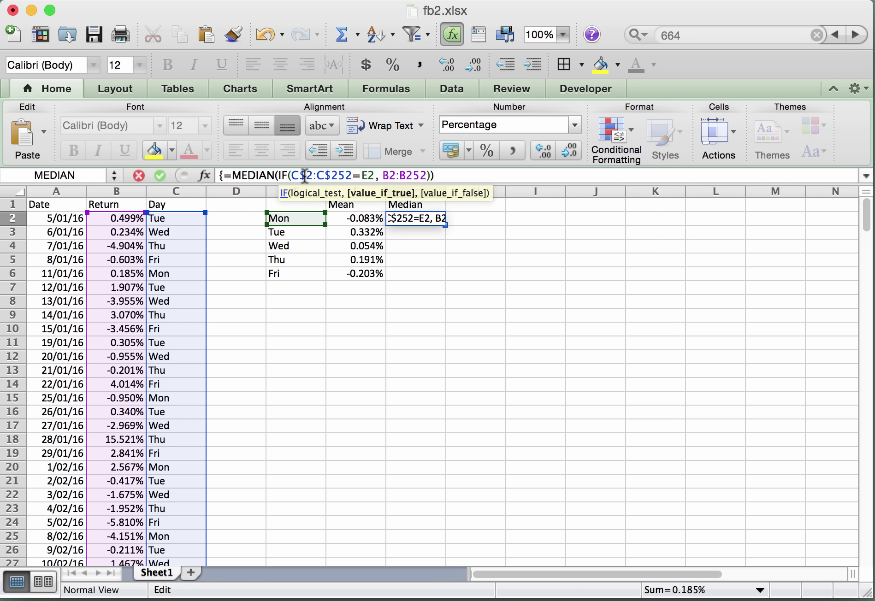
{"action": "type", "text": "$2:C"}
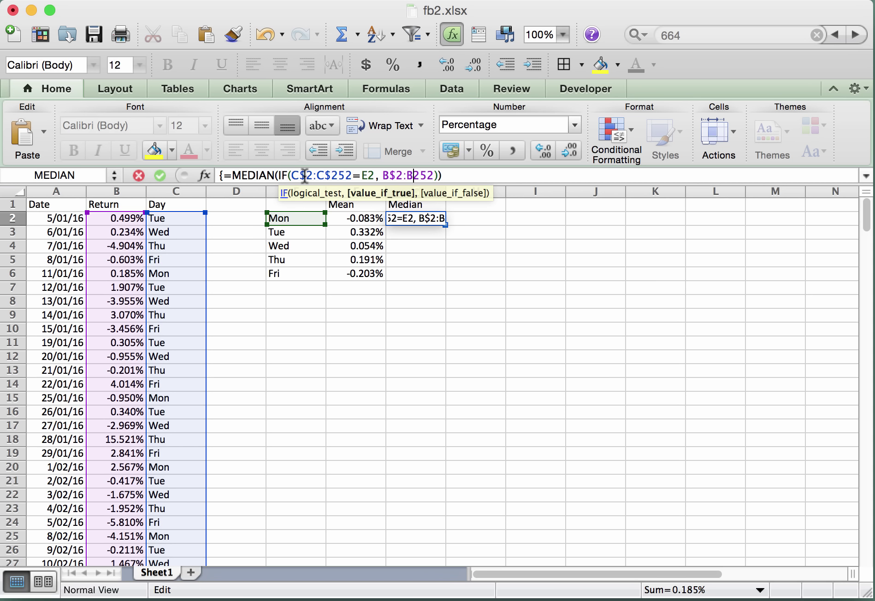
{"action": "type", "text": "$"}
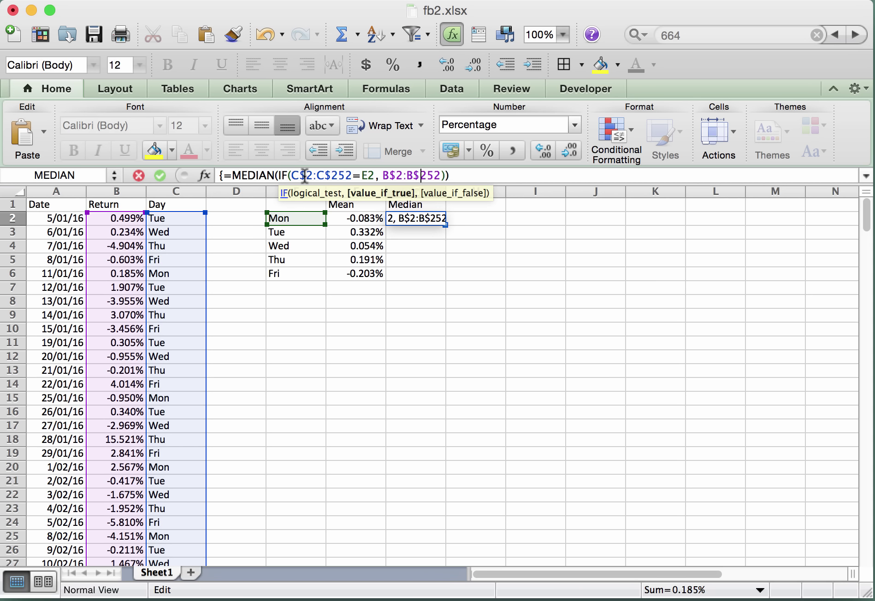
{"action": "key", "text": "Left"}
{"action": "key", "text": "Left"}
{"action": "key", "text": "Left"}
{"action": "key", "text": "Left"}
{"action": "key", "text": "Left"}
{"action": "key", "text": "Left"}
{"action": "key", "text": "Left"}
{"action": "key", "text": "Left"}
{"action": "key", "text": "Left"}
{"action": "key", "text": "Left"}
{"action": "key", "text": "Left"}
{"action": "key", "text": "Left"}
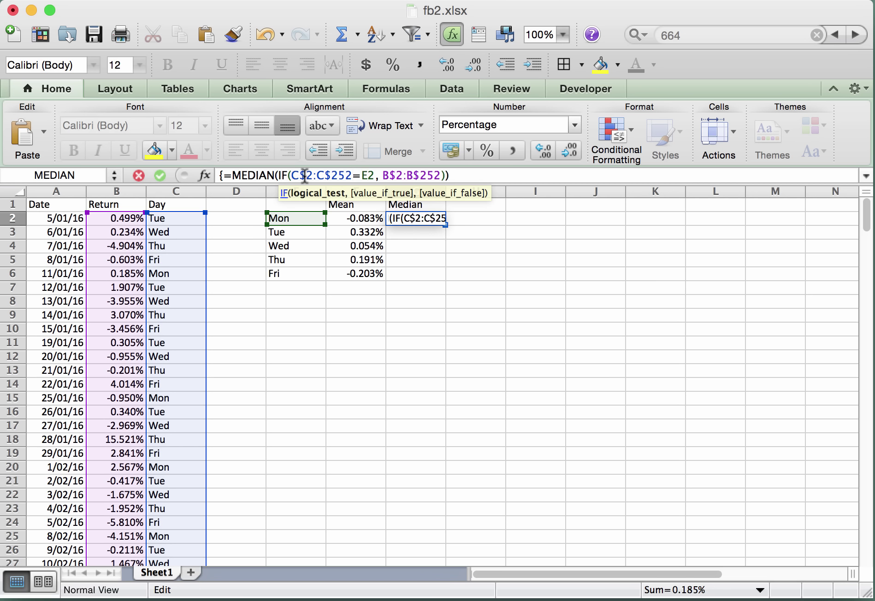
{"action": "type", "text": "$"}
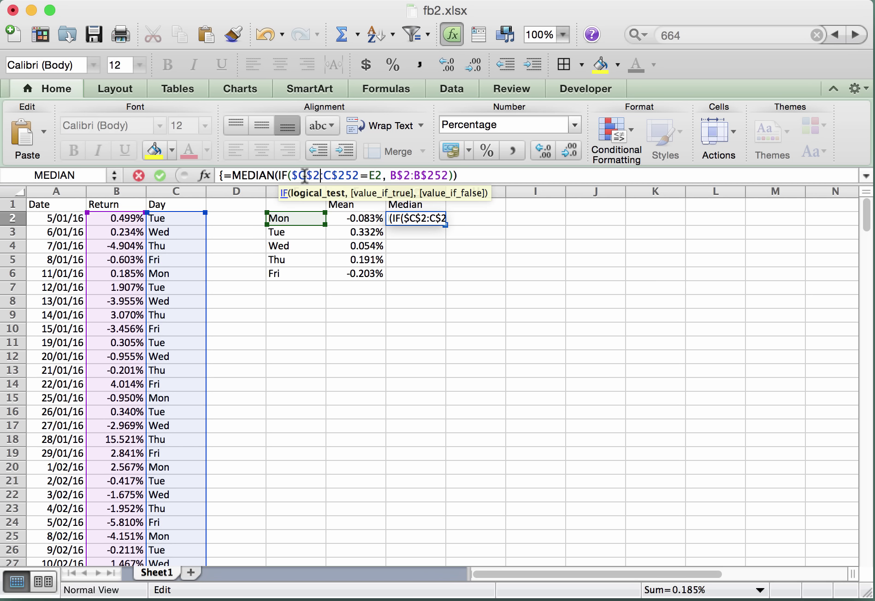
{"action": "key", "text": "Right"}
{"action": "key", "text": "Right"}
{"action": "key", "text": "Right"}
{"action": "key", "text": "Right"}
{"action": "type", "text": "$"}
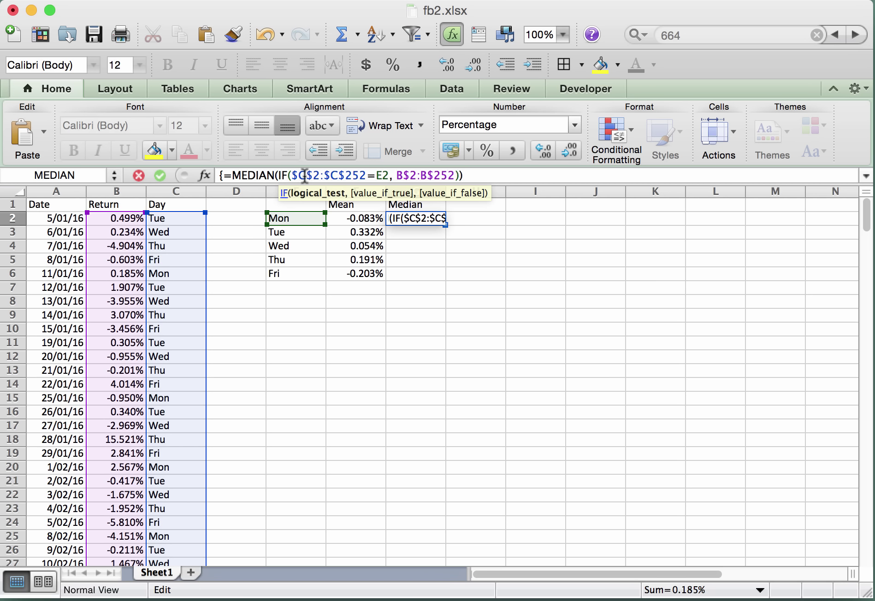
{"action": "key", "text": "Right"}
{"action": "key", "text": "Right"}
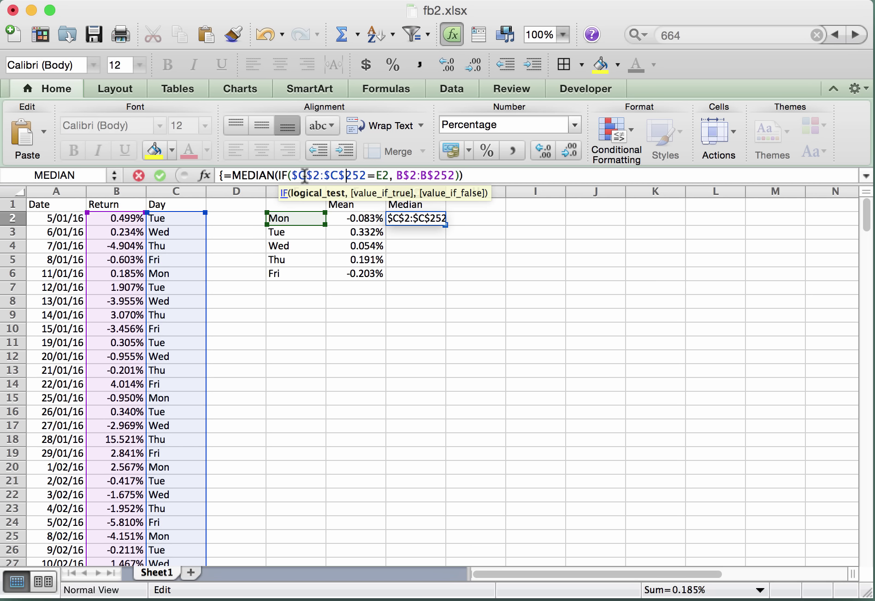
{"action": "key", "text": "Right"}
{"action": "key", "text": "Right"}
{"action": "key", "text": "Right"}
Step: Lock the criterion as $E2 and the return range as $B$2:$B$252
{"action": "type", "text": "$"}
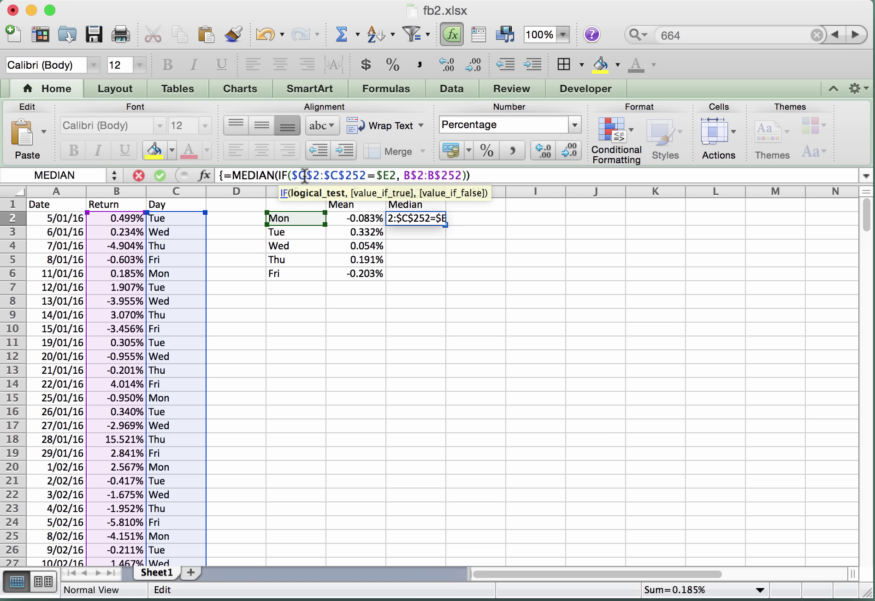
{"action": "key", "text": "Right"}
{"action": "key", "text": "Right"}
{"action": "key", "text": "Right"}
{"action": "key", "text": "Right"}
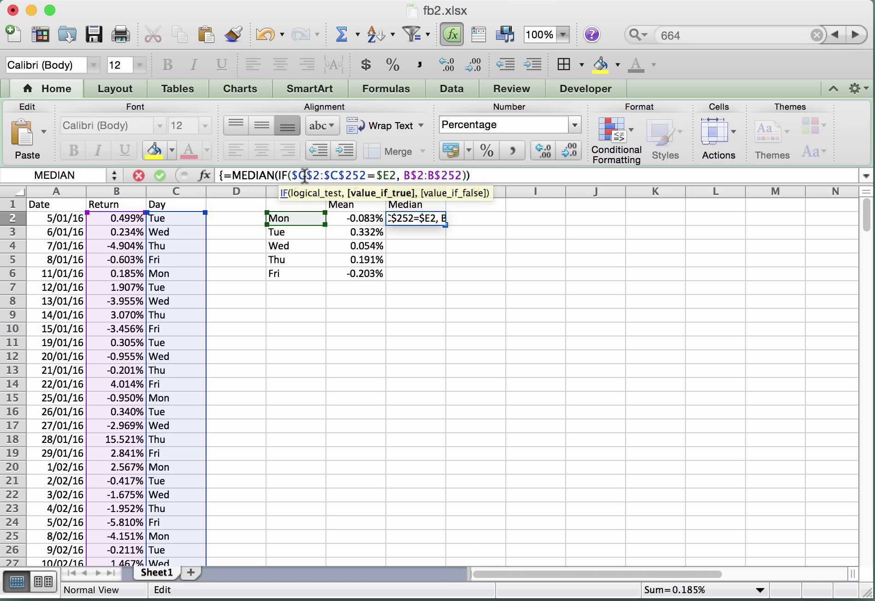
{"action": "type", "text": "$"}
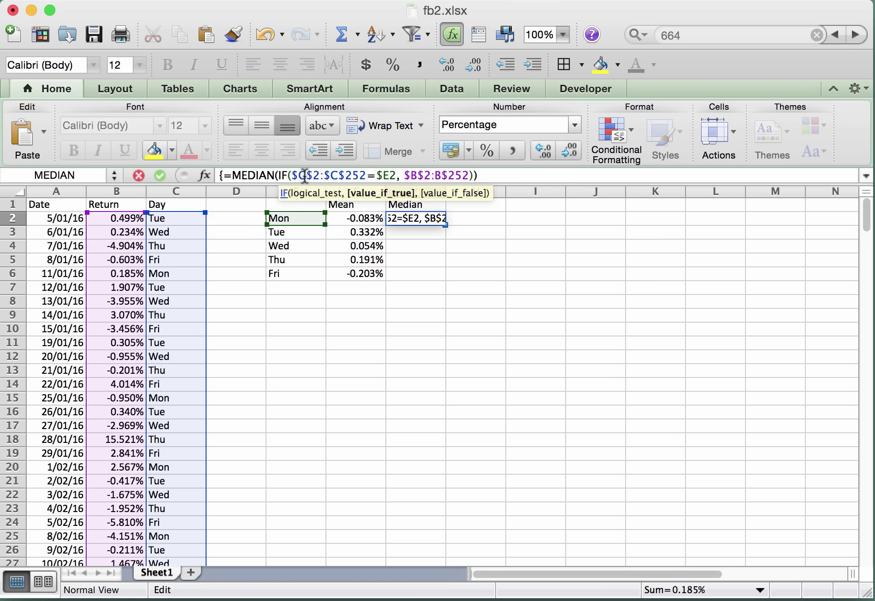
{"action": "key", "text": "Right"}
{"action": "key", "text": "Right"}
{"action": "key", "text": "Right"}
{"action": "key", "text": "Right"}
{"action": "type", "text": "$"}
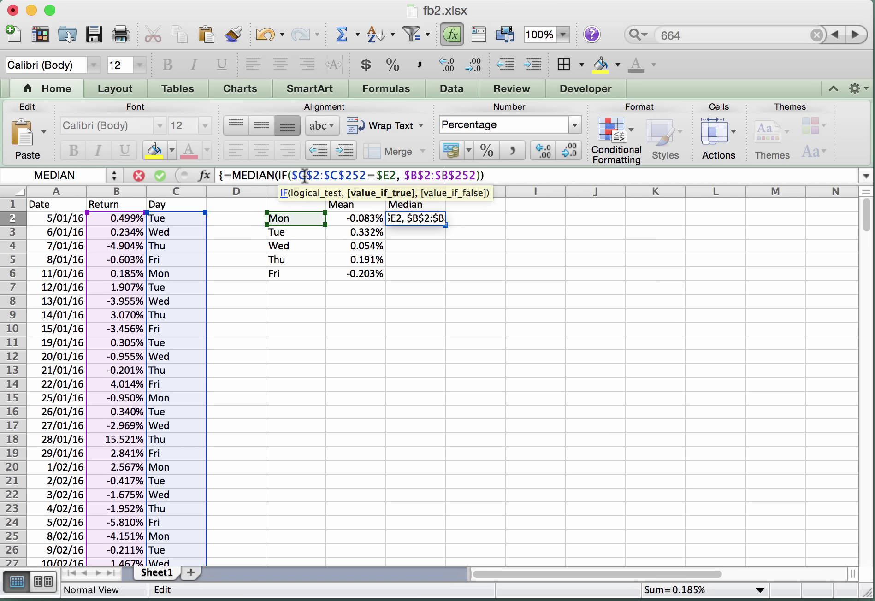
{"action": "key", "text": "Left"}
{"action": "key", "text": "Left"}
{"action": "key", "text": "Left"}
{"action": "key", "text": "Left"}
{"action": "key", "text": "Left"}
{"action": "key", "text": "Left"}
{"action": "key", "text": "Left"}
{"action": "key", "text": "Left"}
{"action": "key", "text": "Left"}
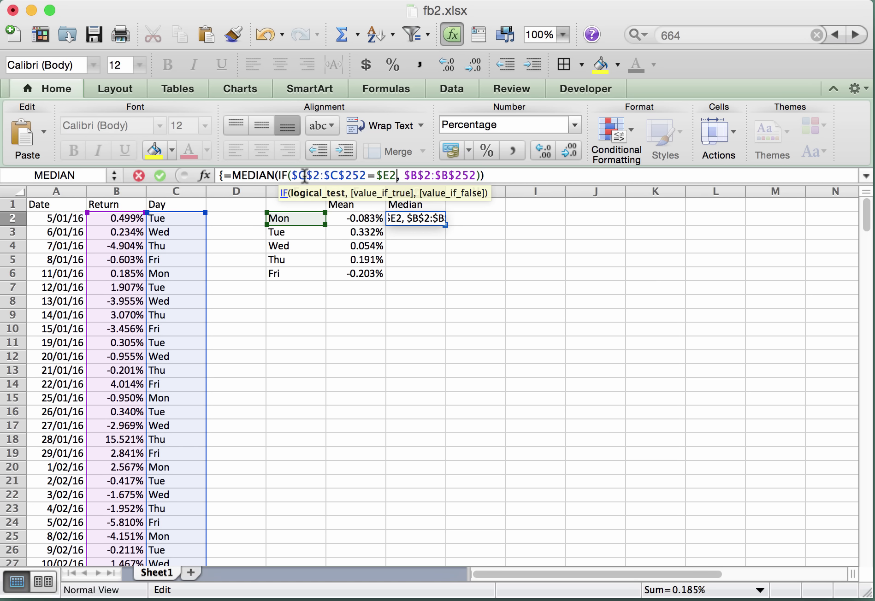
{"action": "key", "text": "shift+Right"}
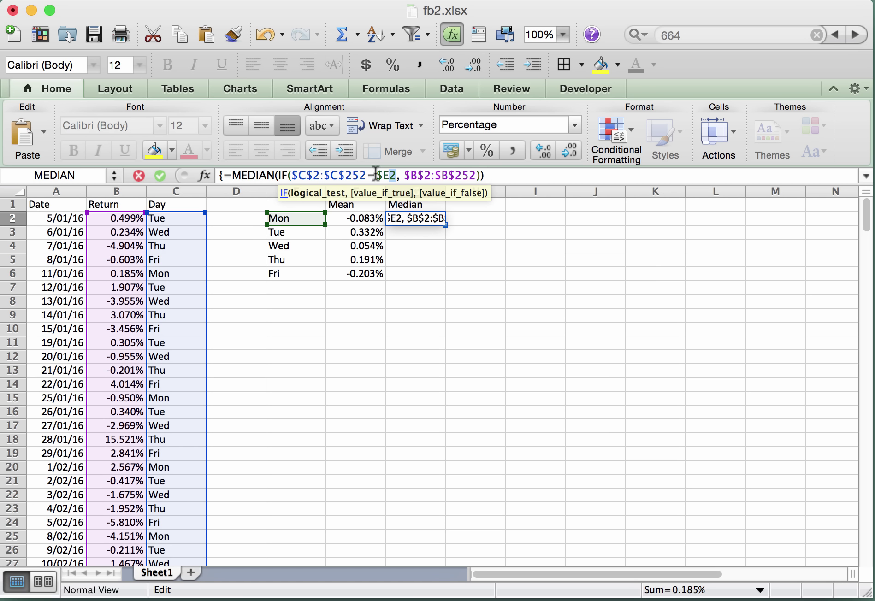
{"action": "left_click", "coordinate": [485, 175]}
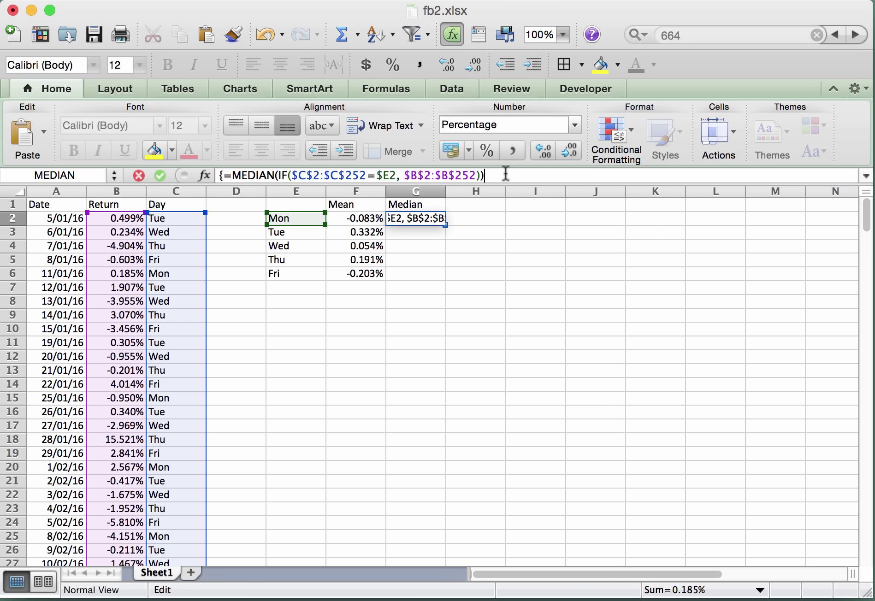
Step: Commit G2's locked median formula as an array formula
{"action": "key", "text": "ctrl+shift+Return"}
{"action": "key", "text": "Up"}
{"action": "key", "text": "Down"}
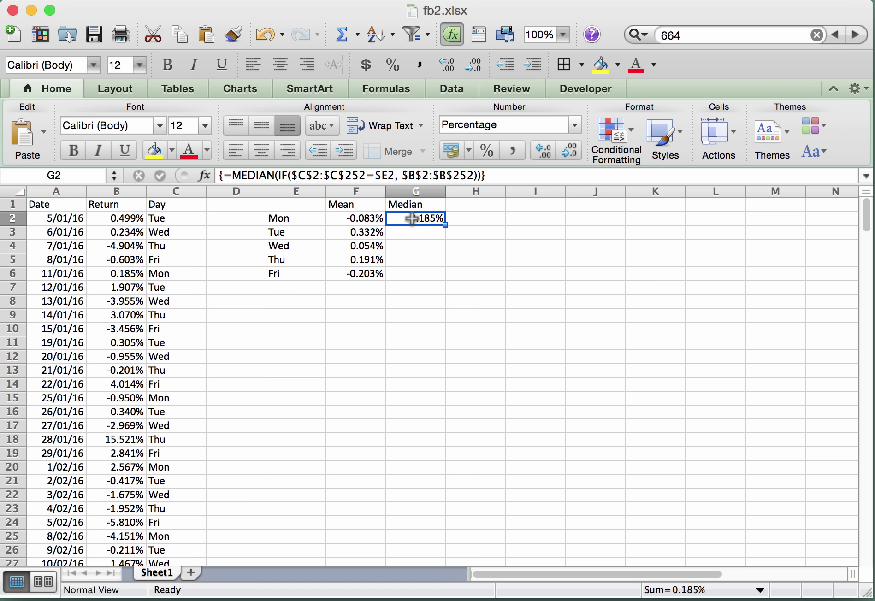
Step: Copy G2 into G3:G6 for Tue–Fri medians 0.114%, 0.126%, 0.016%, -0.075%
{"action": "key", "text": "super+c"}
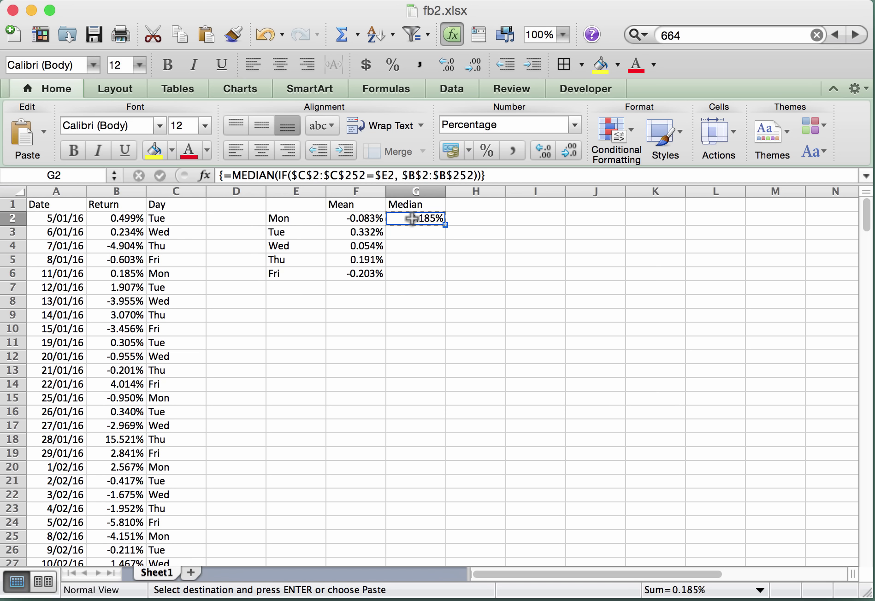
{"action": "left_click_drag", "start_coordinate": [415, 226], "coordinate": [415, 273]}
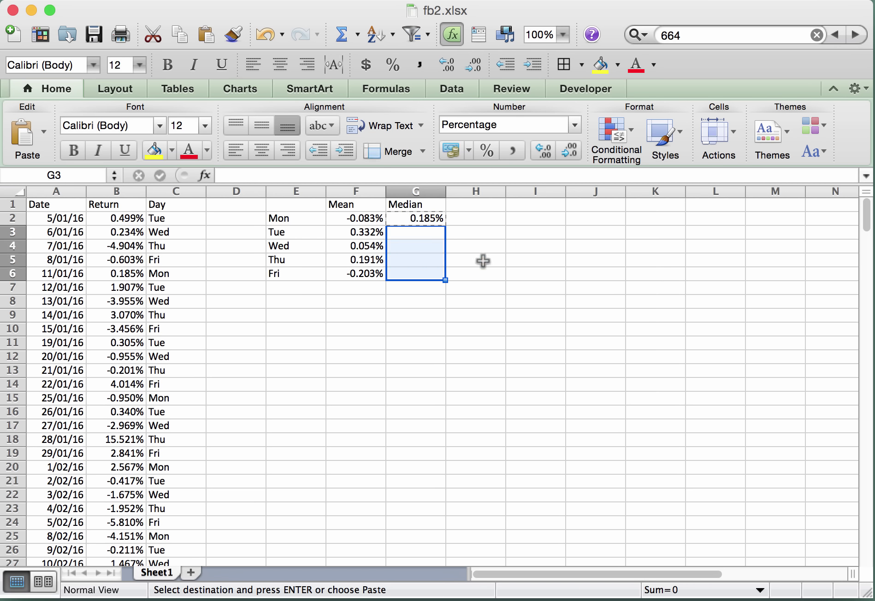
{"action": "key", "text": "super+v"}
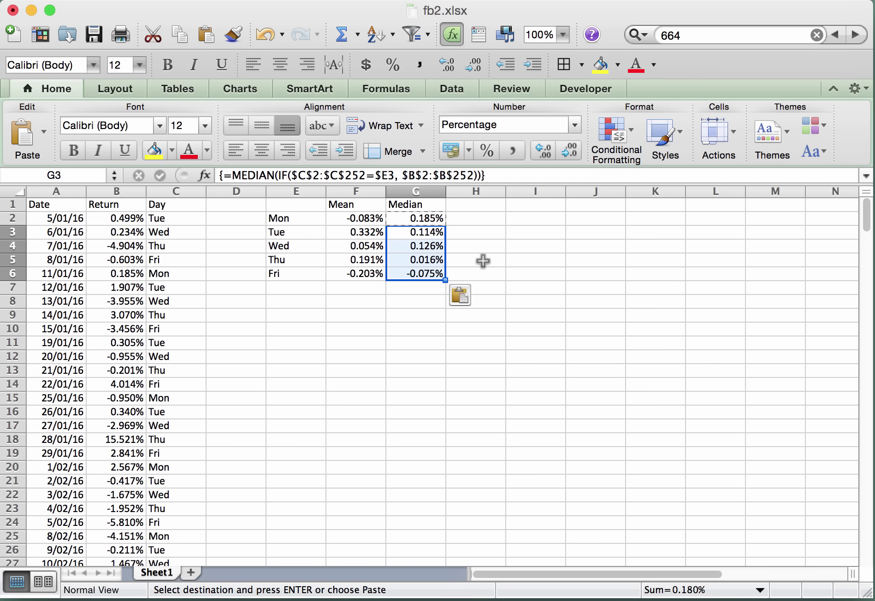
{"action": "key", "text": "Right"}
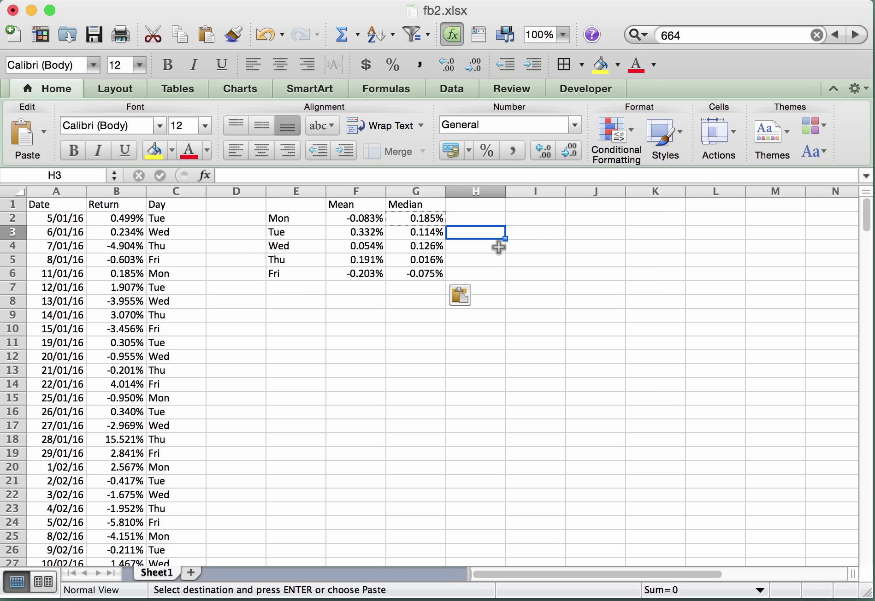
Step: Enter 'SD' as the heading in H1
{"action": "left_click", "coordinate": [484, 205]}
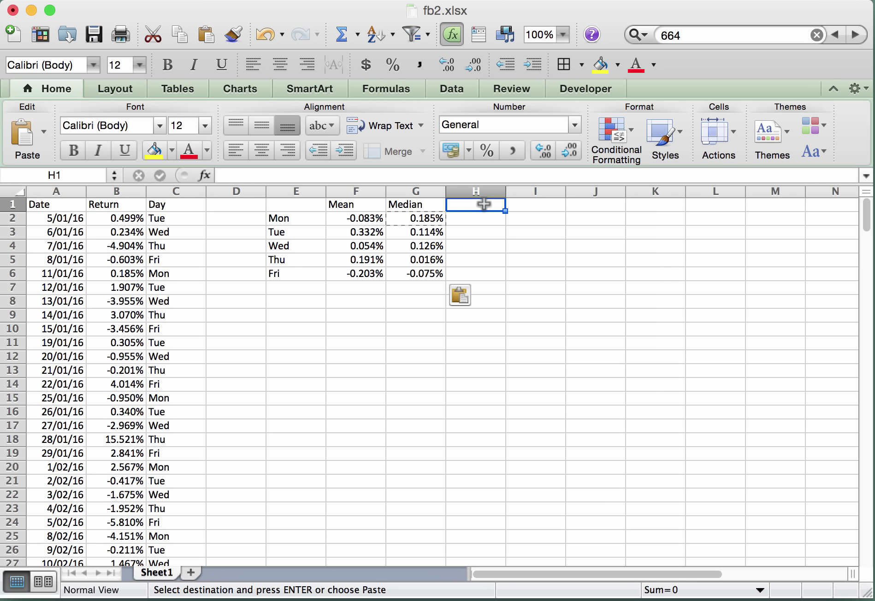
{"action": "type", "text": "SD"}
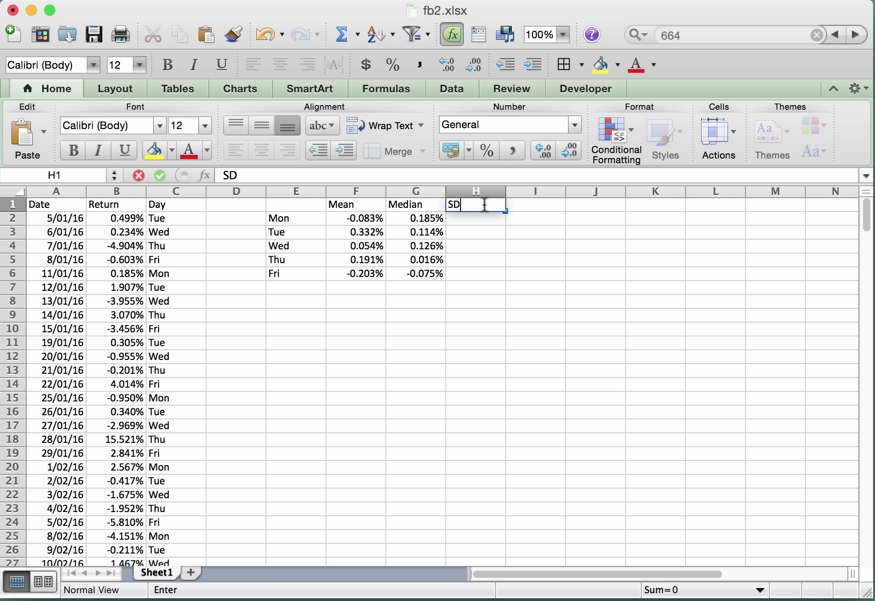
{"action": "key", "text": "Return"}
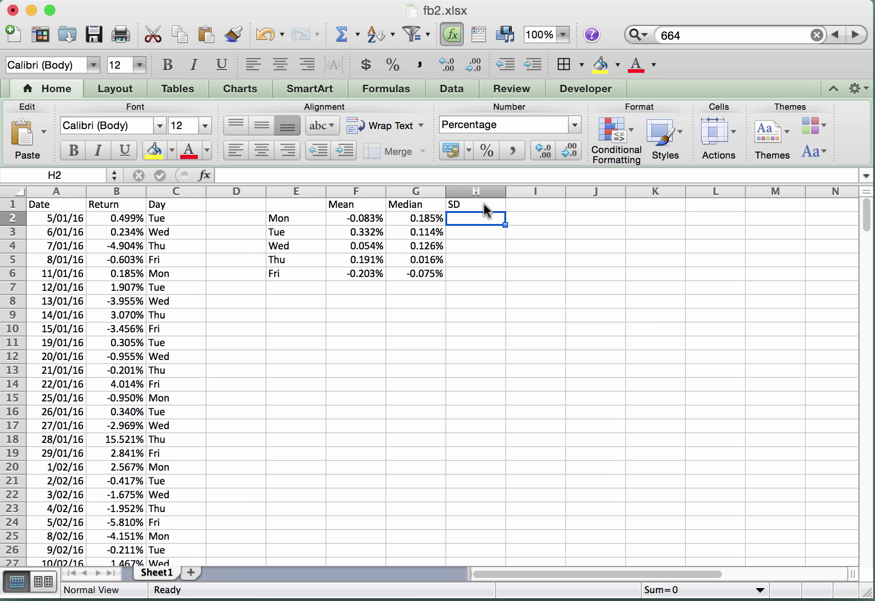
Step: Copy the Monday median array formula from G2 into H2
{"action": "left_click", "coordinate": [484, 206]}
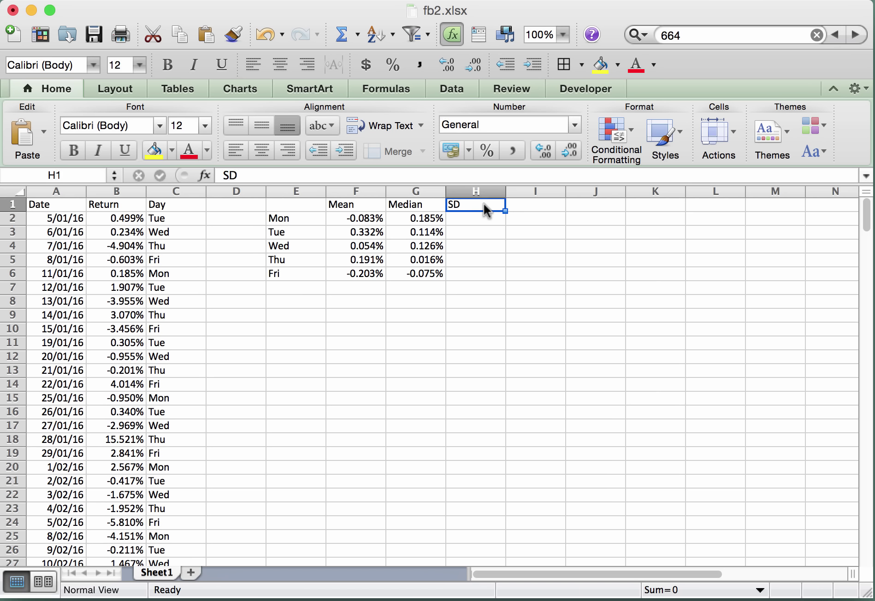
{"action": "key", "text": "Down"}
{"action": "key", "text": "Left"}
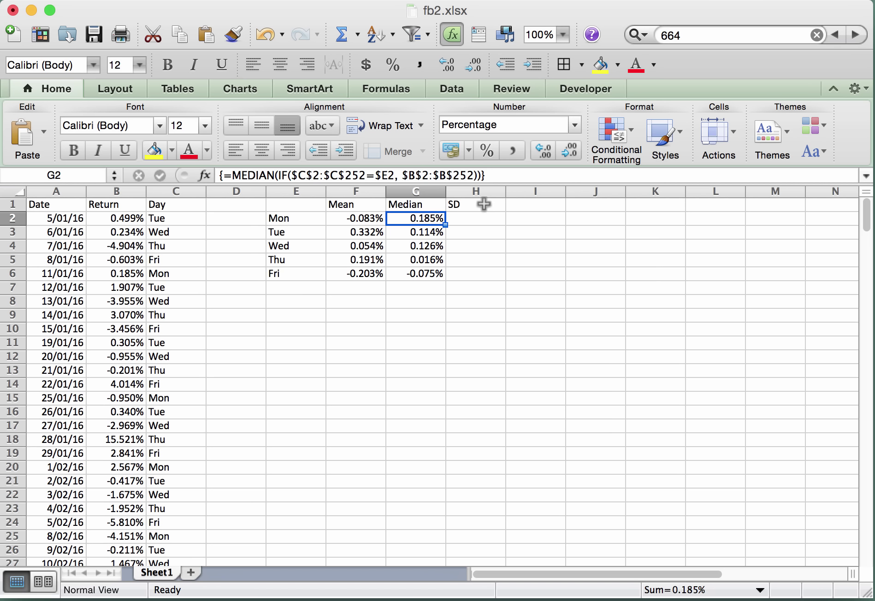
{"action": "key", "text": "super+c"}
{"action": "key", "text": "Right"}
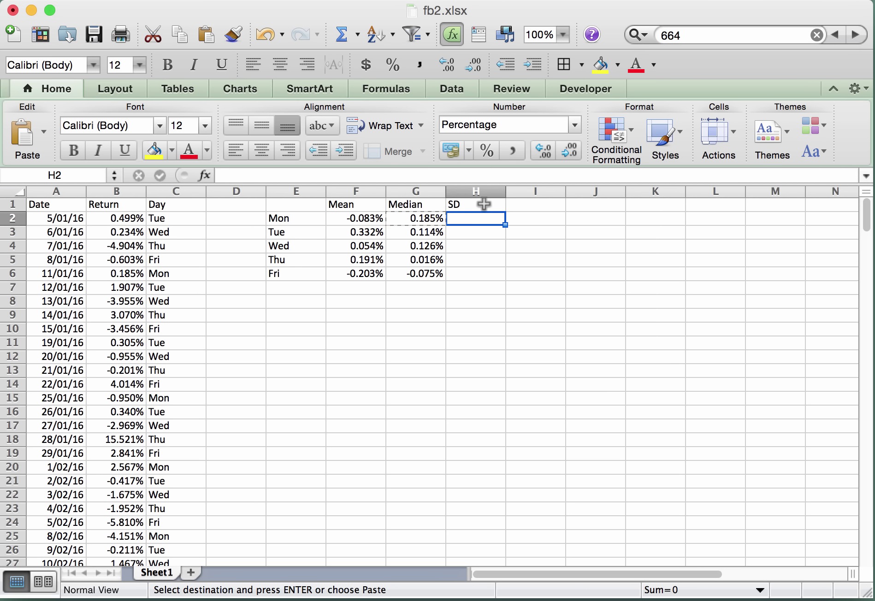
{"action": "key", "text": "super+v"}
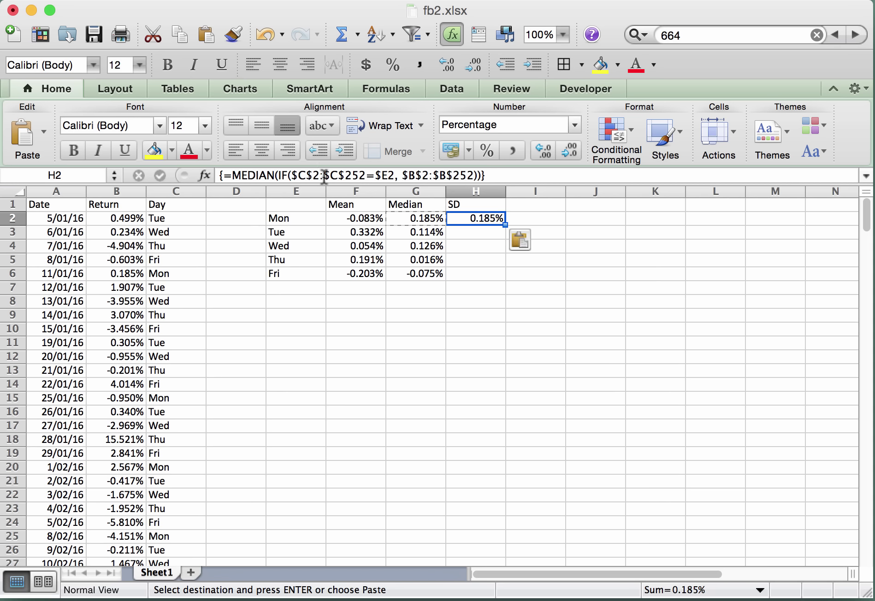
Step: Replace MEDIAN with STDEV.S in H2 as an array formula, giving 1.600%
{"action": "left_click", "coordinate": [391, 175]}
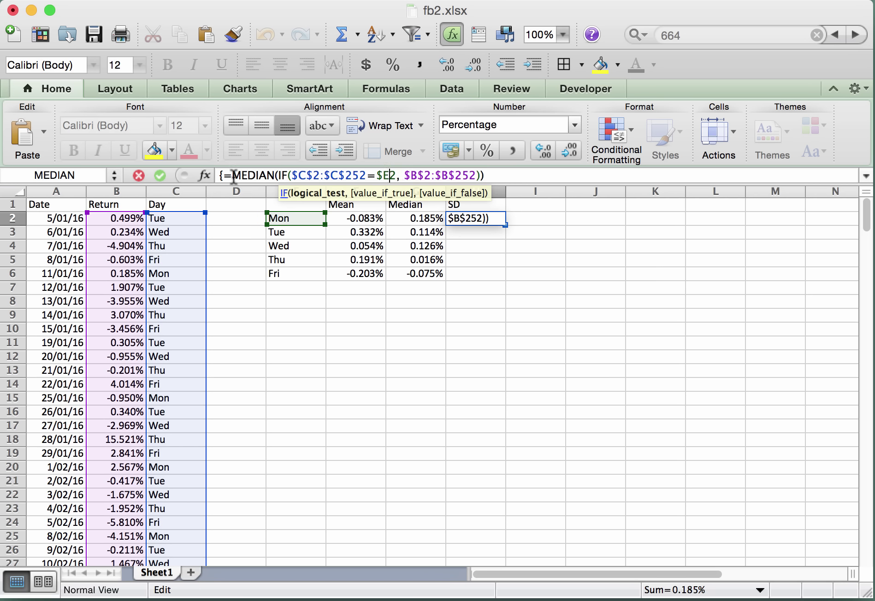
{"action": "left_click_drag", "start_coordinate": [234, 176], "coordinate": [271, 176]}
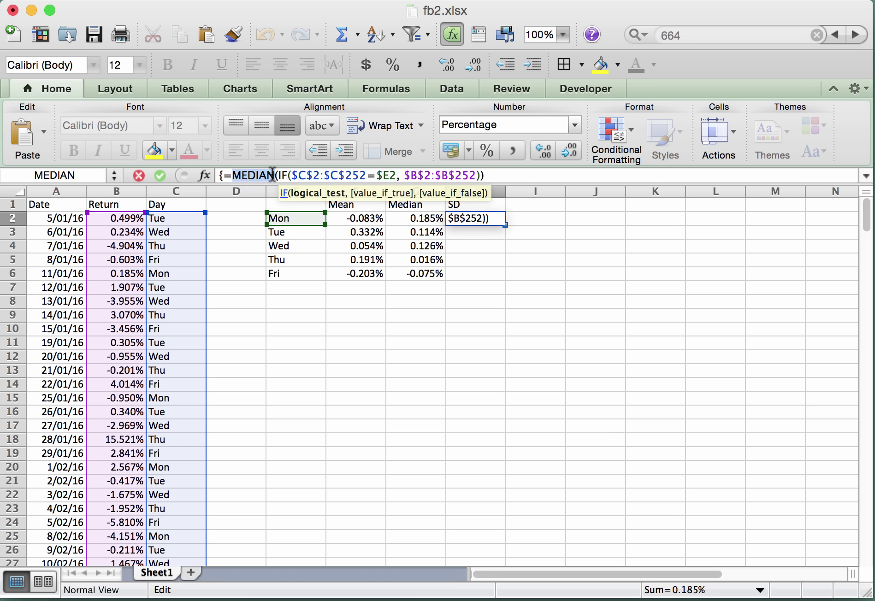
{"action": "type", "text": "stdev.s"}
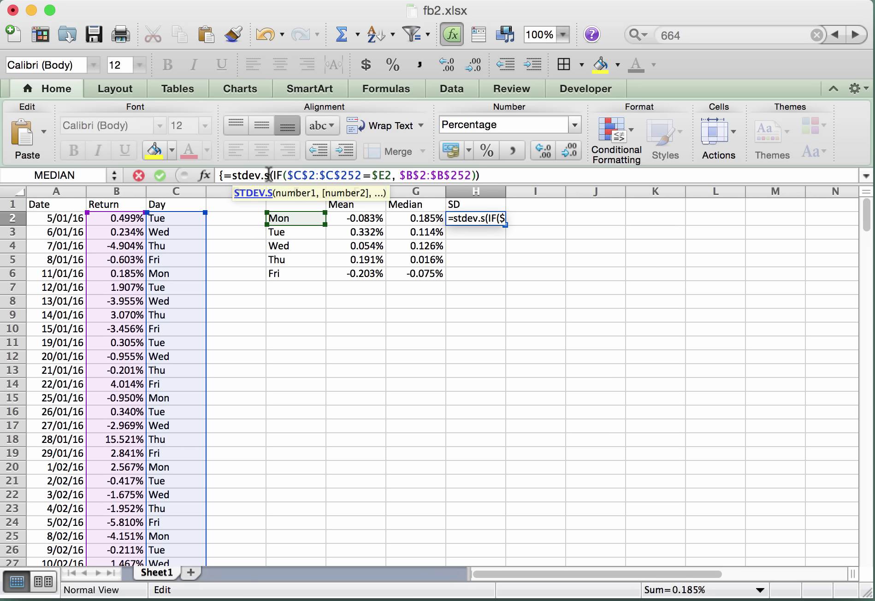
{"action": "left_click", "coordinate": [498, 175]}
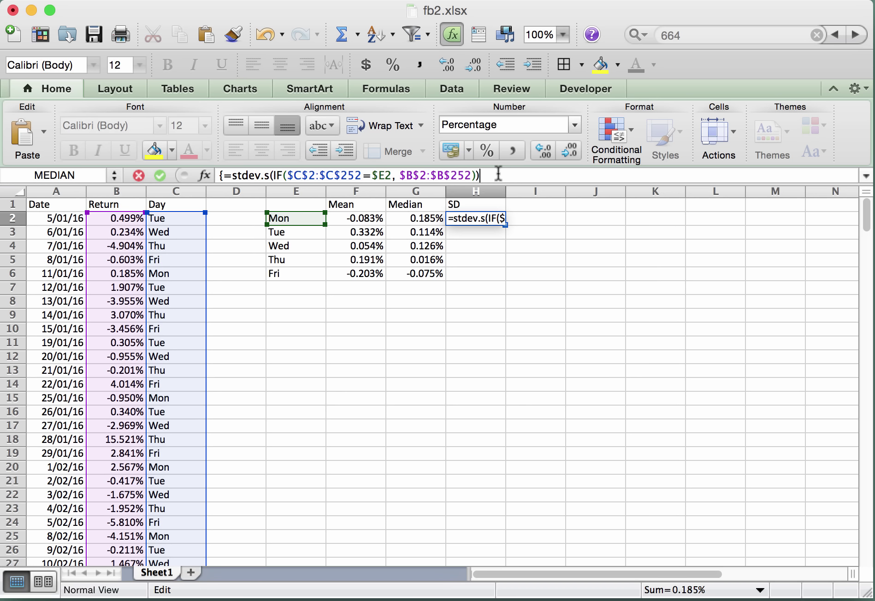
{"action": "key", "text": "ctrl+shift+Return"}
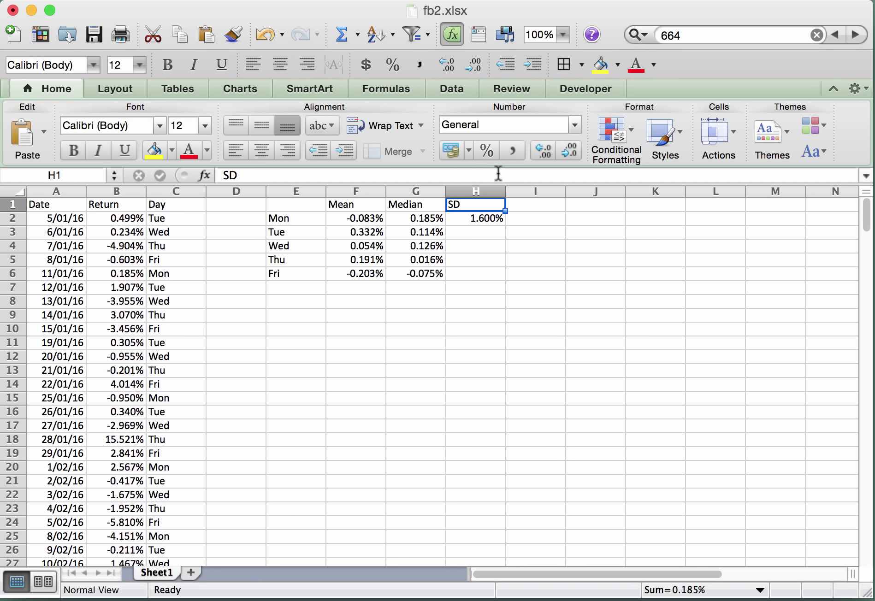
{"action": "key", "text": "Down"}
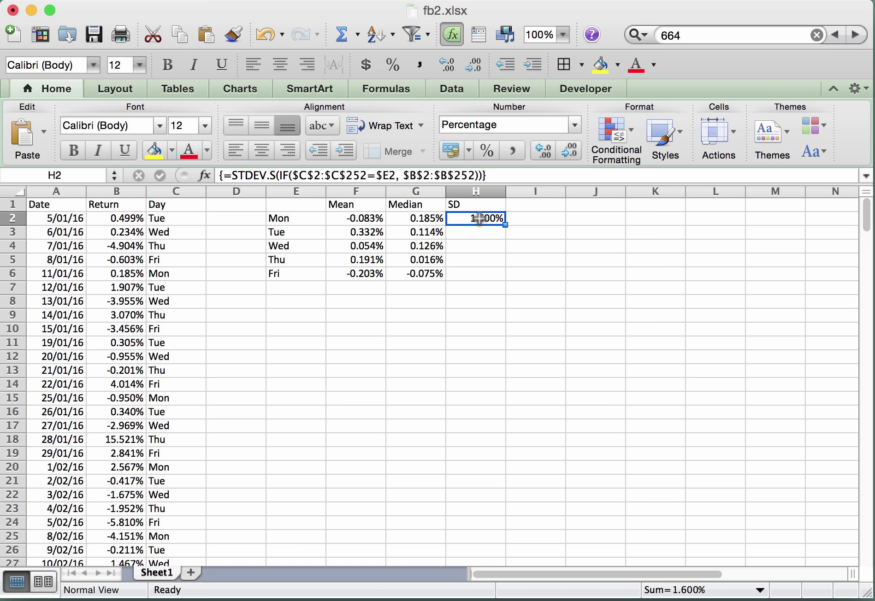
Step: Copy H2's SD formula into H3:H6, giving Tue–Fri SDs of 1.149%, 1.272%, 2.817% and 1.600%
{"action": "key", "text": "super+c"}
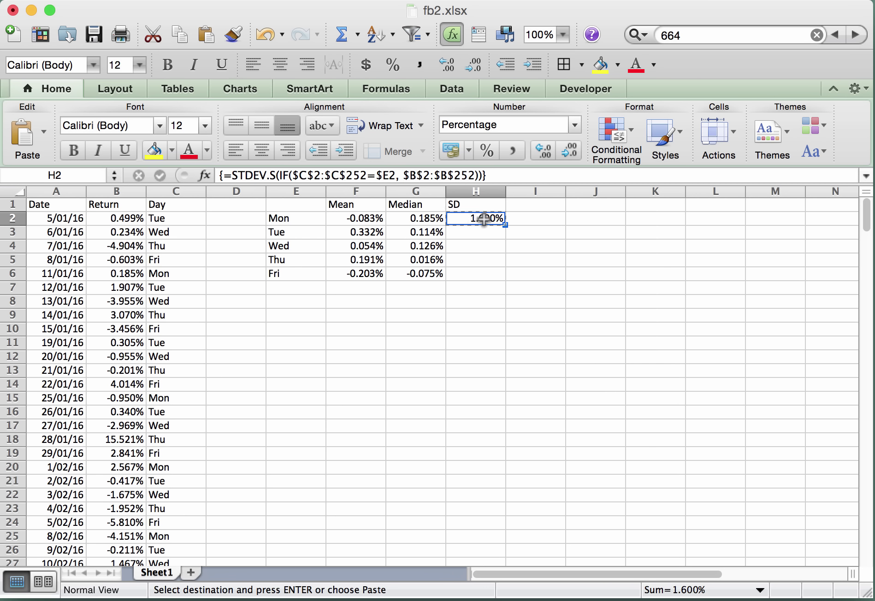
{"action": "left_click_drag", "start_coordinate": [477, 230], "coordinate": [479, 271]}
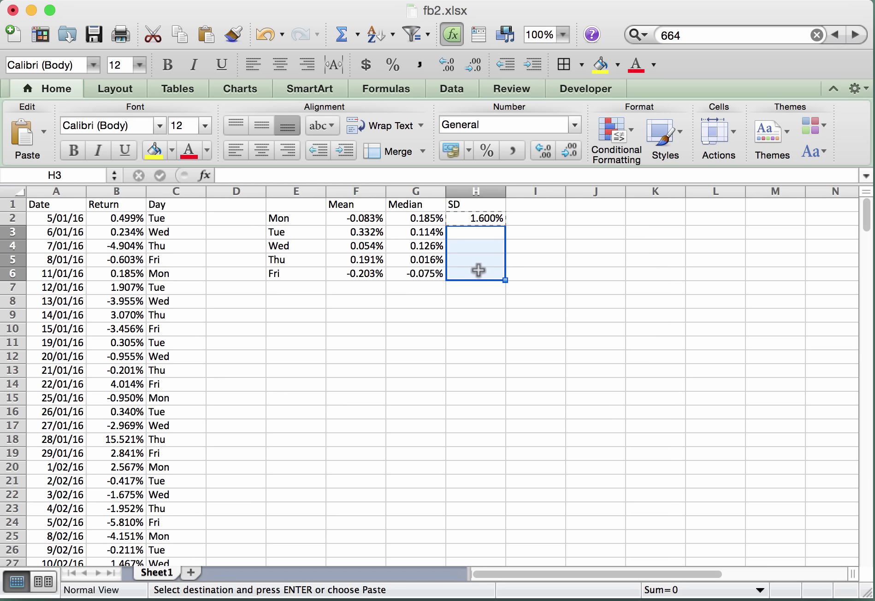
{"action": "key", "text": "super+v"}
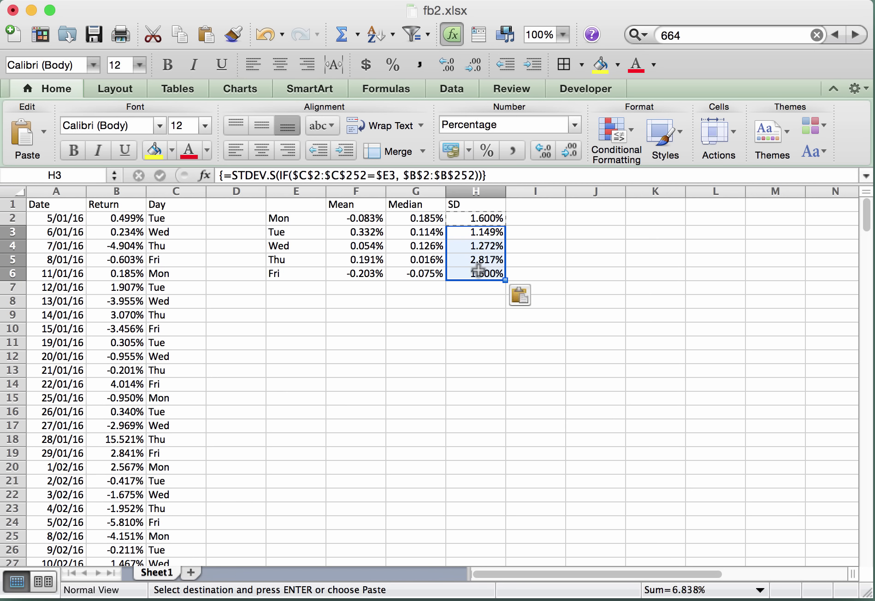
{"action": "left_click", "coordinate": [479, 294]}
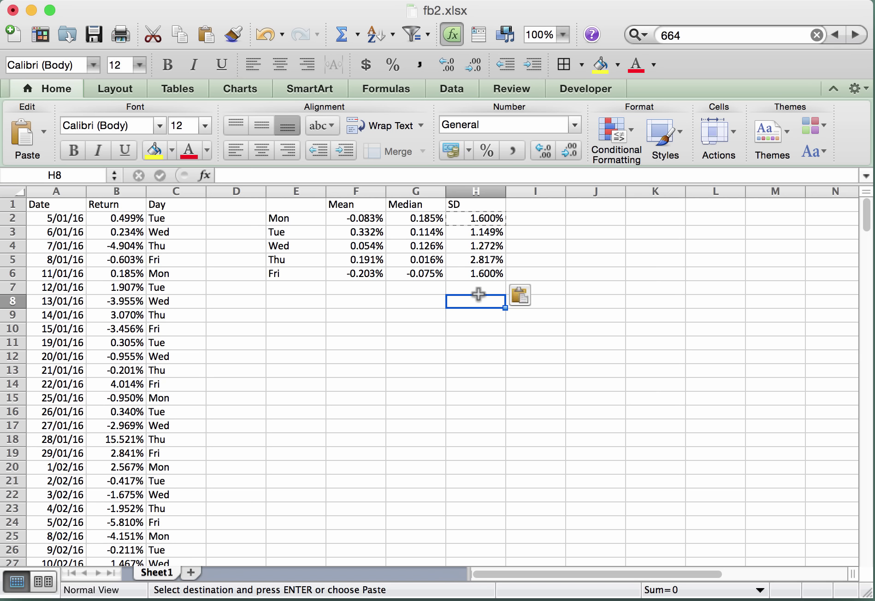